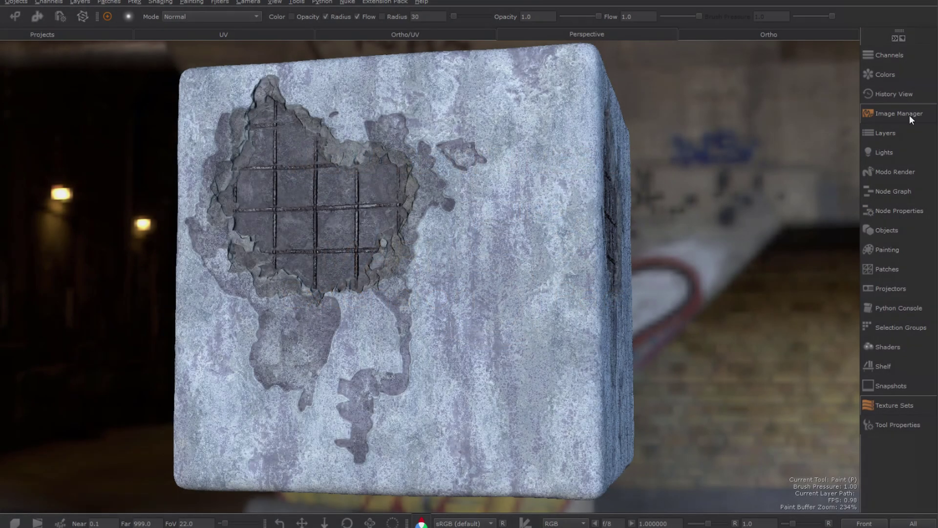
# View the CrackedWall_B texture in Image Manager and register Photoshop 2022 and Krita as external editors.
pyautogui.click(908, 115)
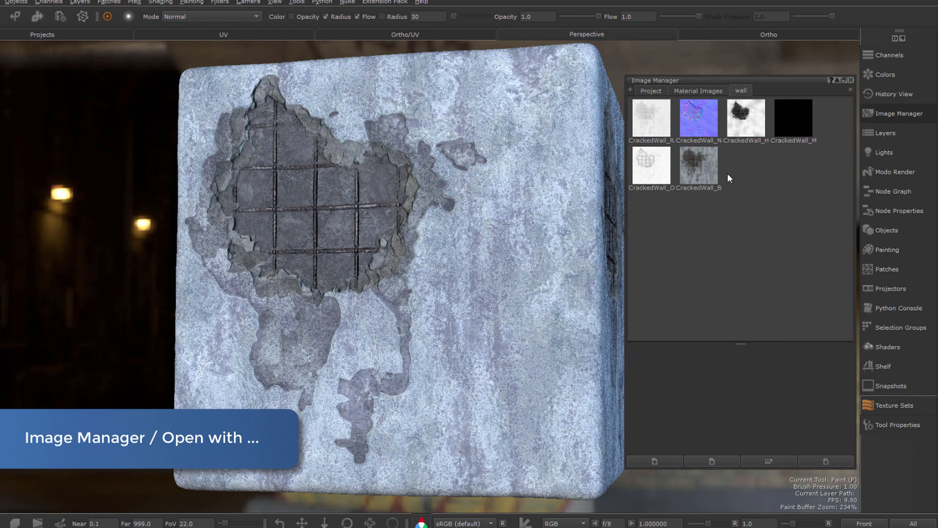
pyautogui.rightClick(691, 163)
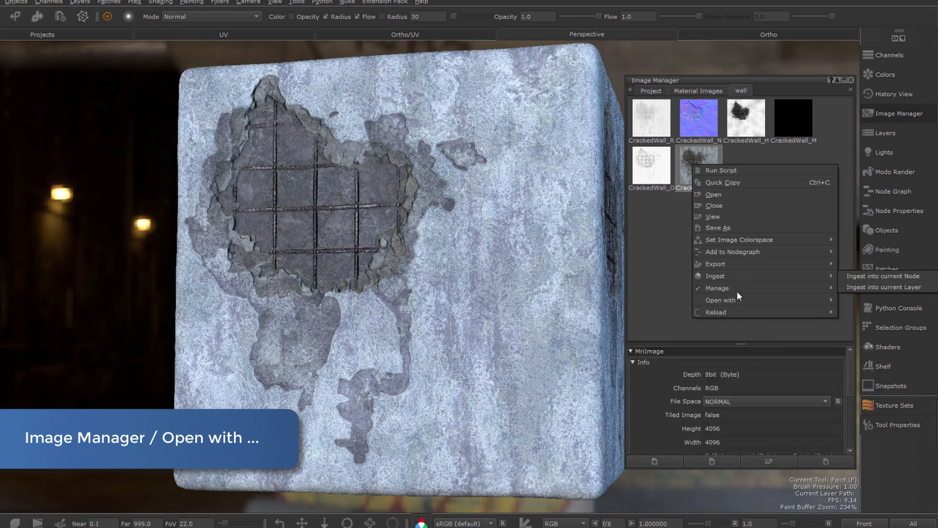
pyautogui.moveTo(721, 300)
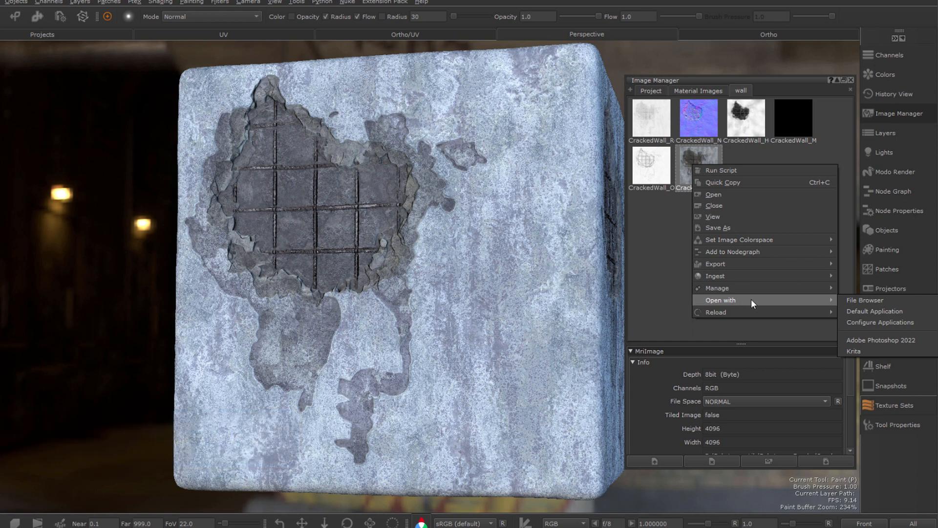
pyautogui.click(870, 312)
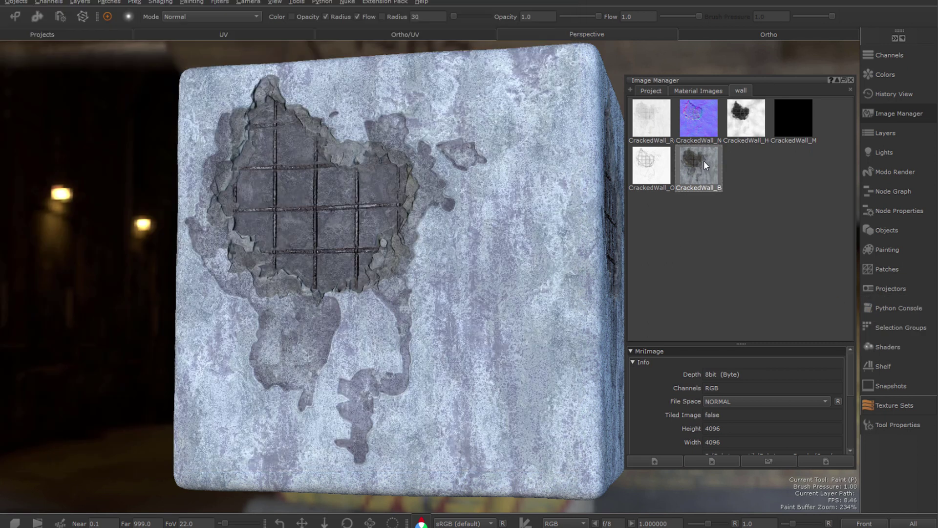
pyautogui.rightClick(704, 161)
pyautogui.moveTo(732, 297)
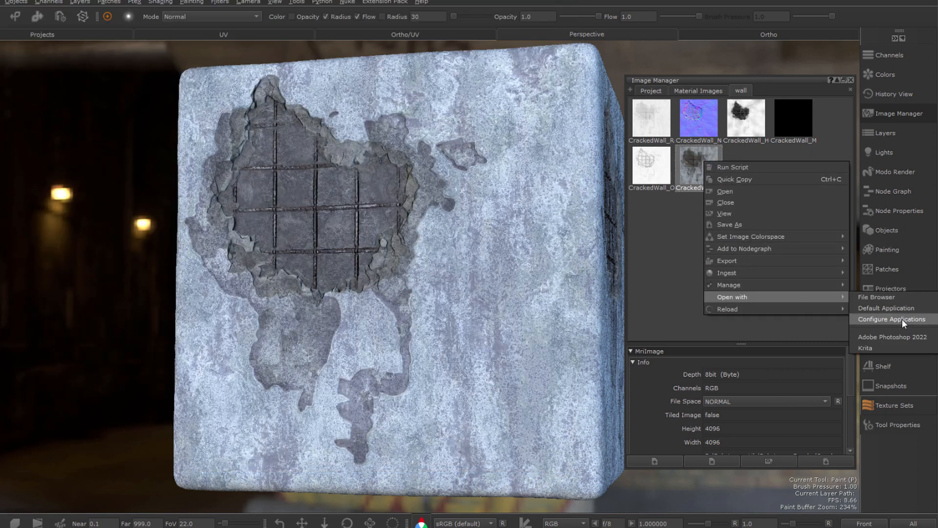
pyautogui.click(902, 319)
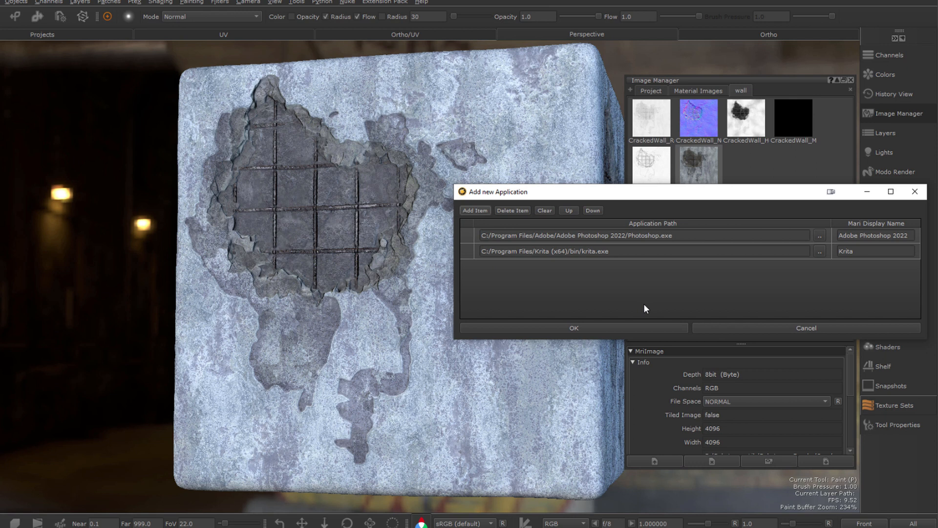
pyautogui.click(787, 330)
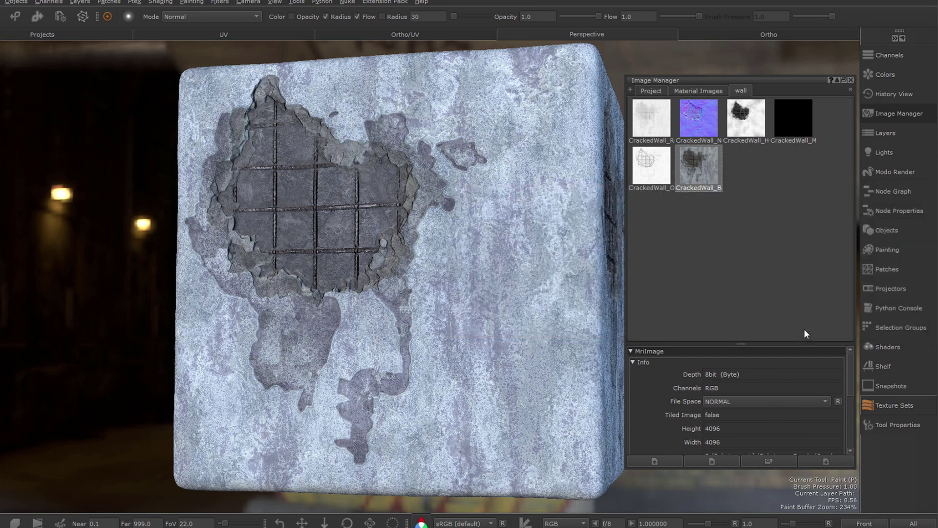
# Edit CrackedWall_B in Photoshop: paste KING graffiti right of the hole, Darken blend, merge and save.
pyautogui.rightClick(695, 168)
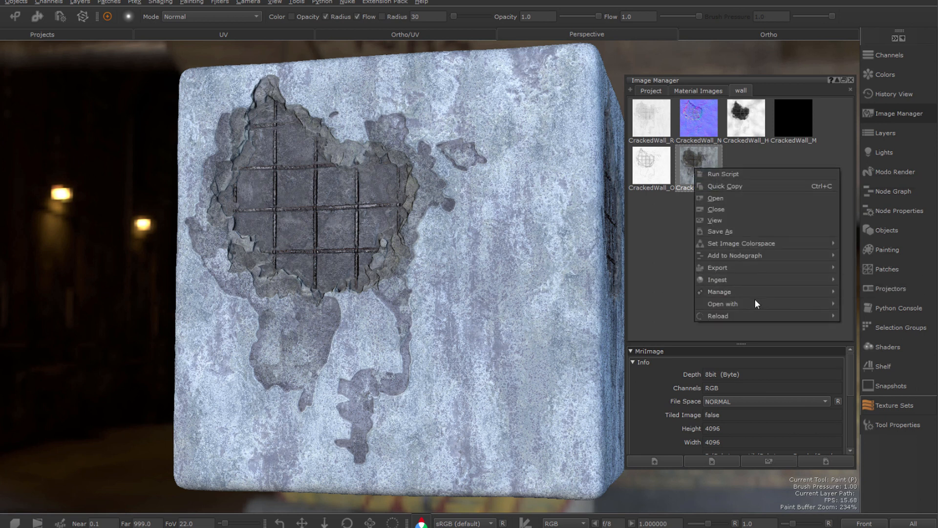
pyautogui.moveTo(732, 303)
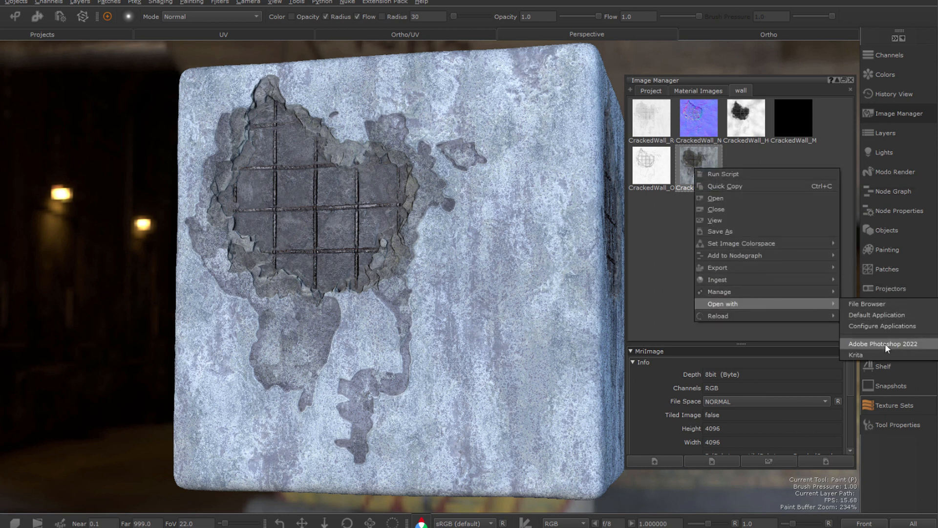
pyautogui.click(884, 344)
pyautogui.hotkey('ctrl', 'v')
pyautogui.moveTo(371, 275); pyautogui.dragTo(470, 306)
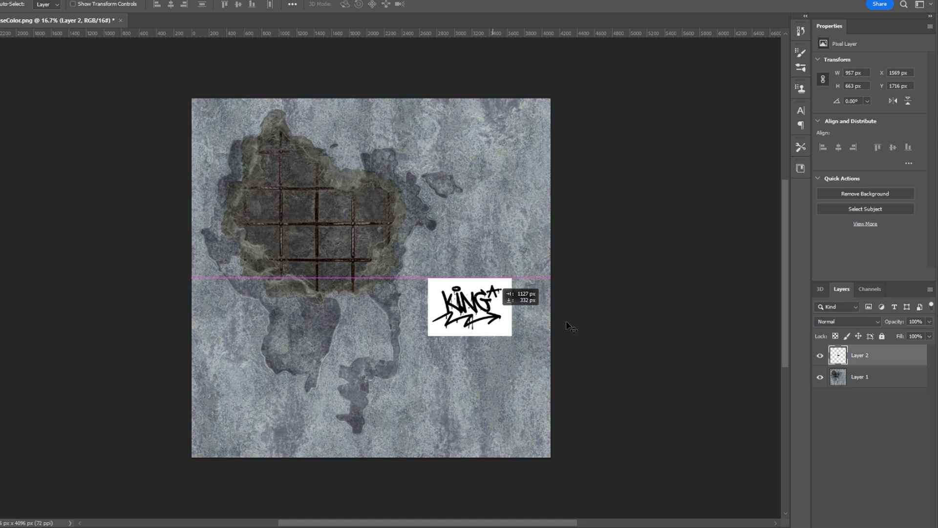
pyautogui.click(848, 321)
pyautogui.click(831, 355)
pyautogui.hotkey('ctrl', 'e')
pyautogui.hotkey('ctrl', 's')
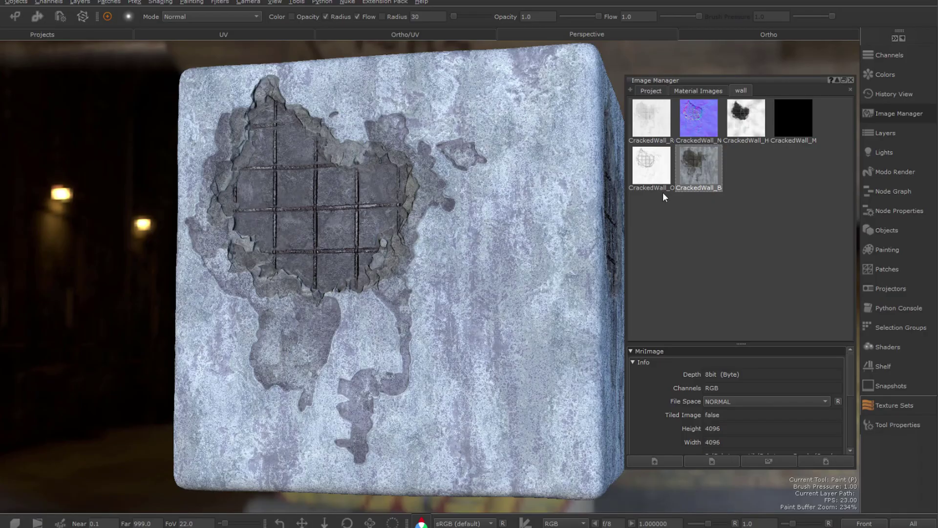
# Reload the edited CrackedWall_B texture from disk in Image Manager.
pyautogui.rightClick(696, 167)
pyautogui.moveTo(719, 313)
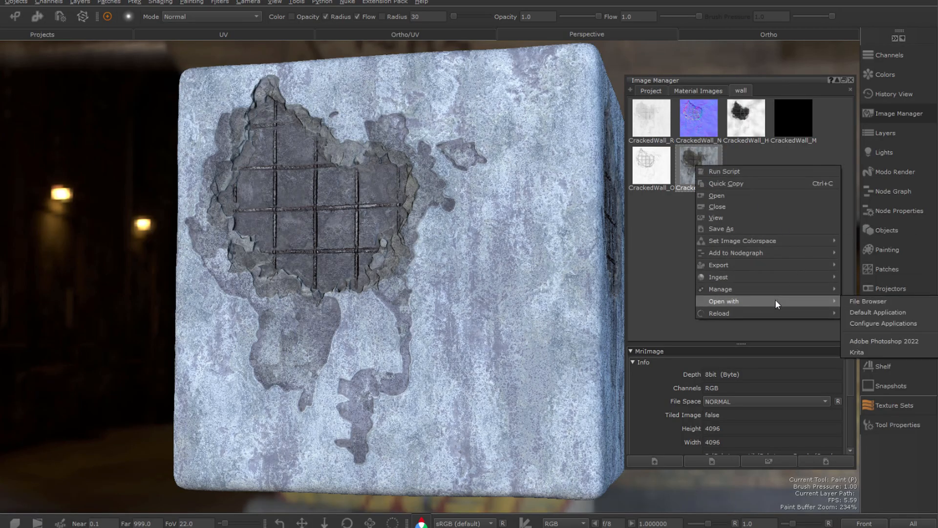
pyautogui.click(870, 314)
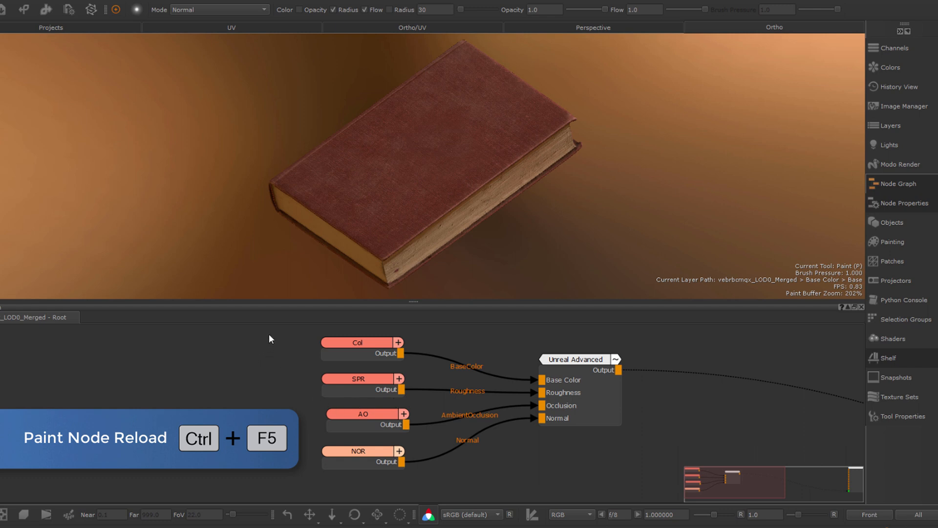
# Reload the Col, SPR, AO and NOR paint nodes' images from disk, confirming the prompt.
pyautogui.moveTo(301, 390); pyautogui.dragTo(377, 468)
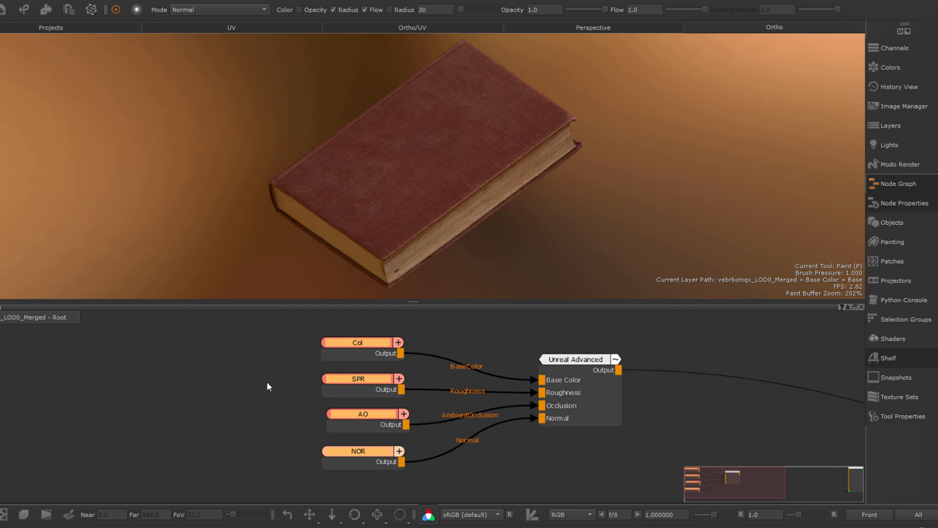
pyautogui.rightClick(229, 345)
pyautogui.moveTo(249, 373)
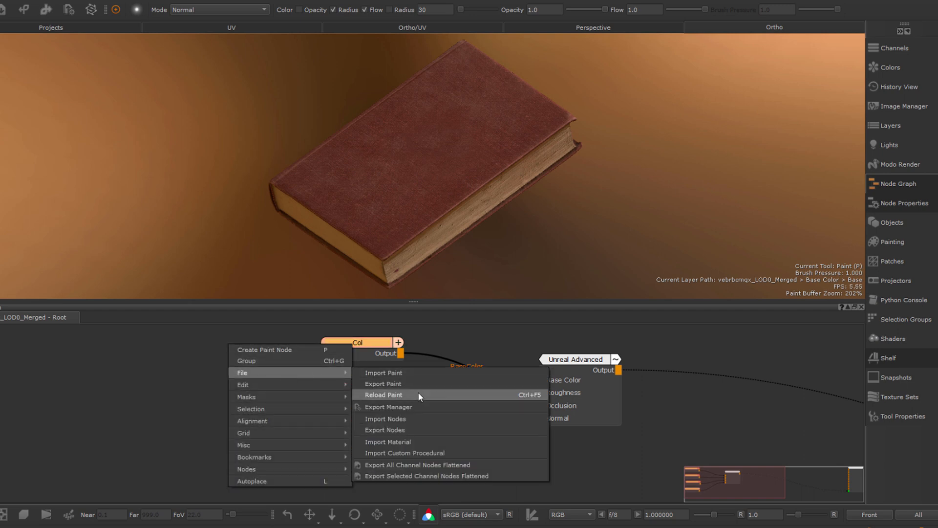
pyautogui.click(418, 394)
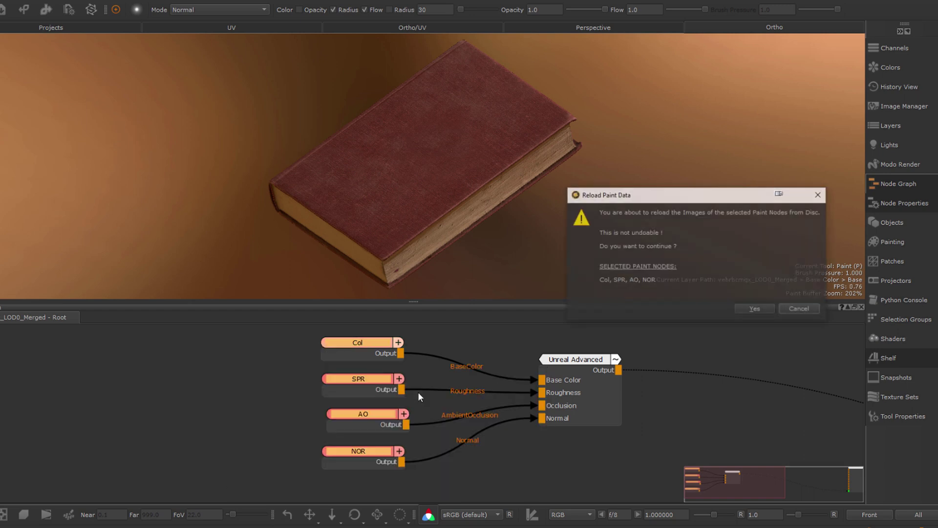
pyautogui.click(762, 311)
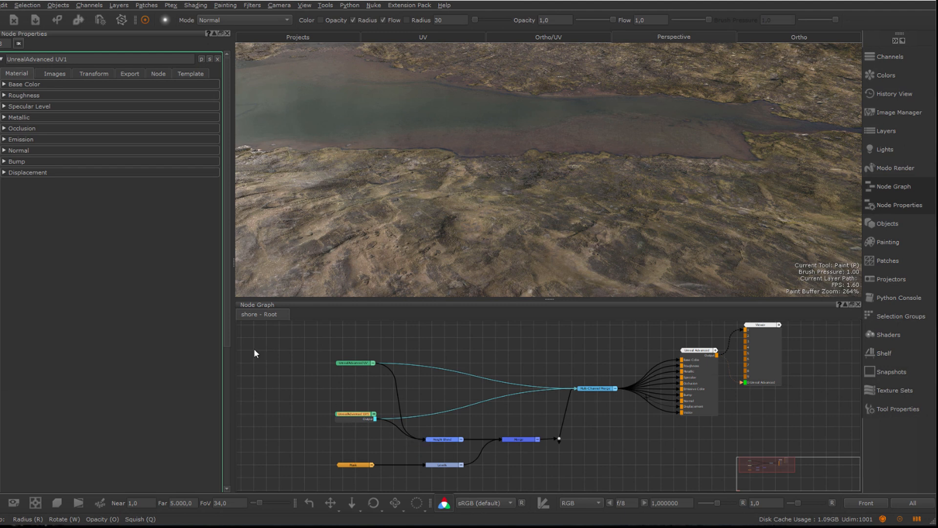
# Show the UnrealAdvanced UV1 node's images and reload its paint from disk, confirming Yes.
pyautogui.click(55, 75)
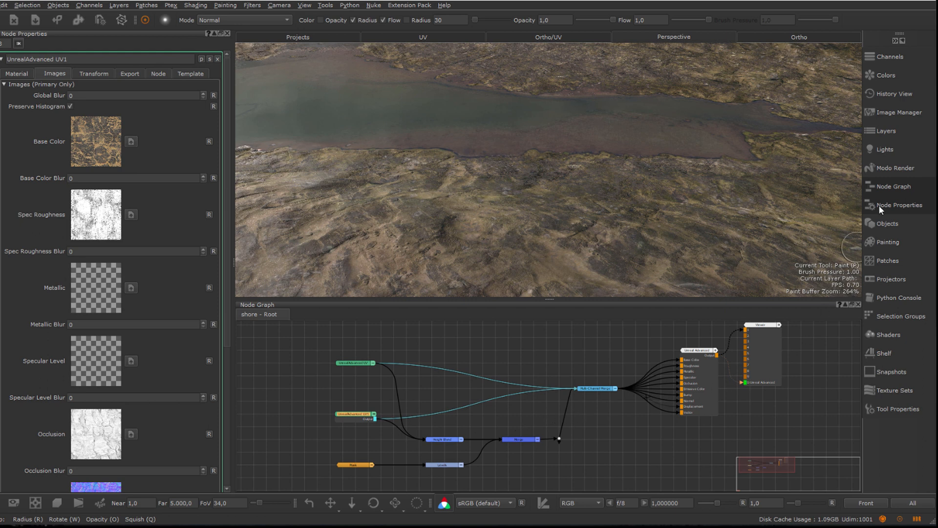
pyautogui.click(888, 114)
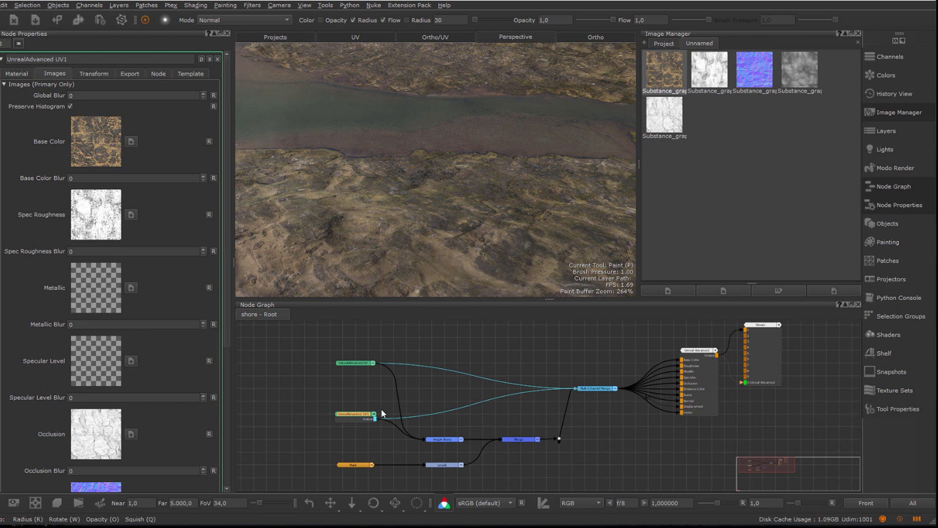
pyautogui.rightClick(349, 415)
pyautogui.click(507, 464)
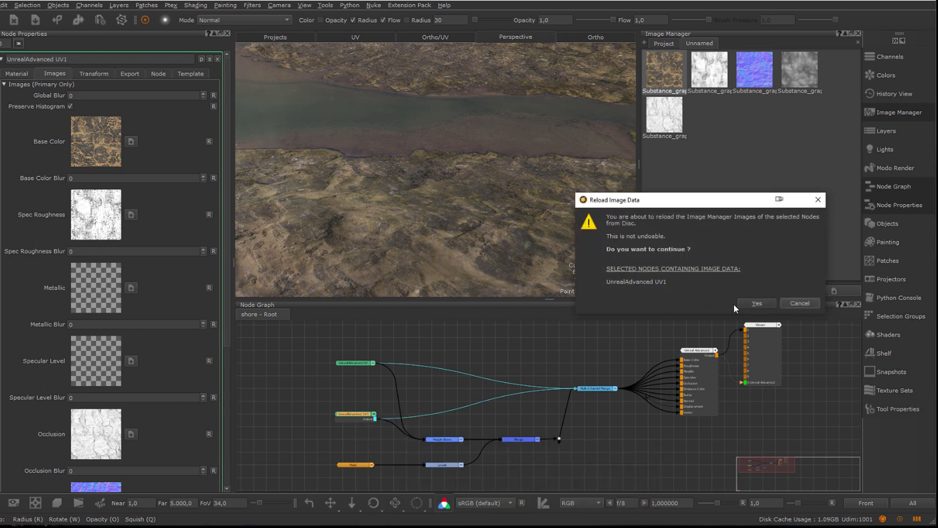
pyautogui.click(734, 303)
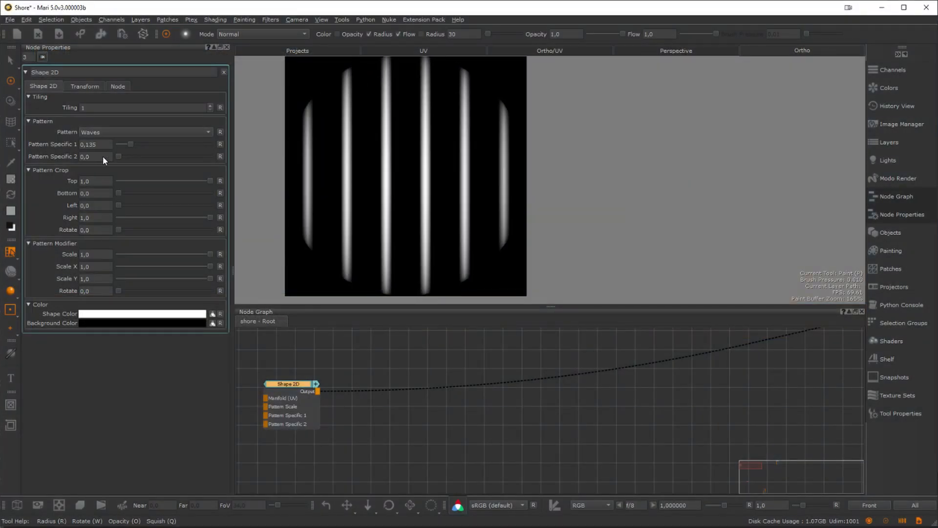
# Make the Shape 2D node's background colour transparent.
pyautogui.click(204, 323)
pyautogui.click(739, 279)
pyautogui.click(645, 344)
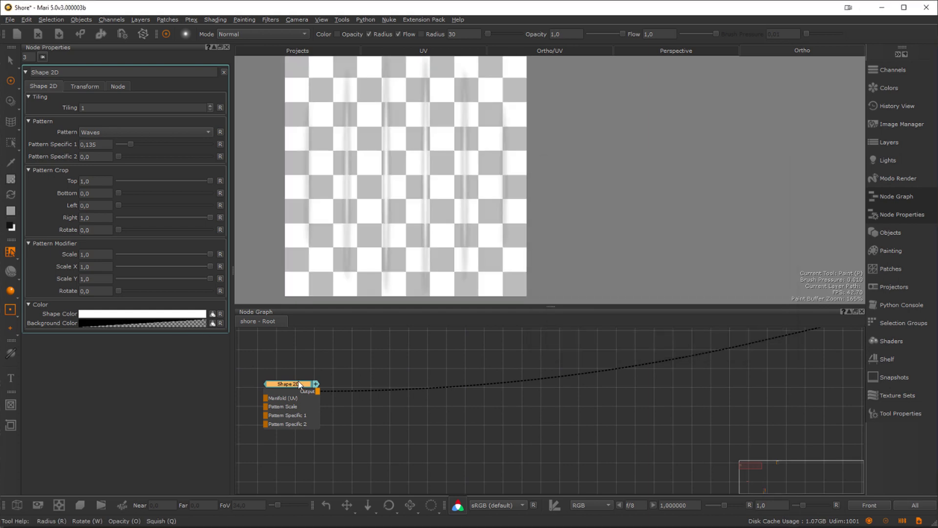
# Add a connected Bake Point node and apply a Gaussian filter to it.
pyautogui.press('Tab')
pyautogui.write('bake')
pyautogui.press('Return')
pyautogui.press('Return')
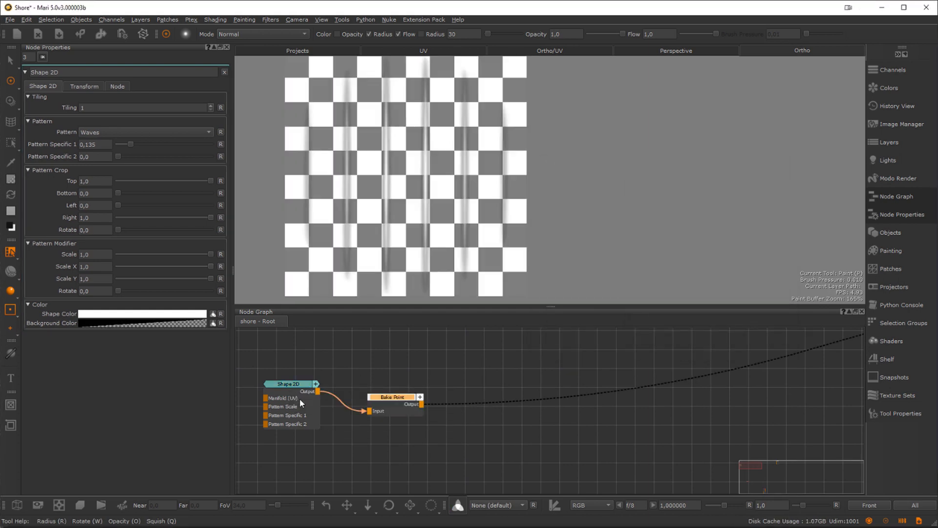
pyautogui.doubleClick(391, 403)
pyautogui.click(108, 86)
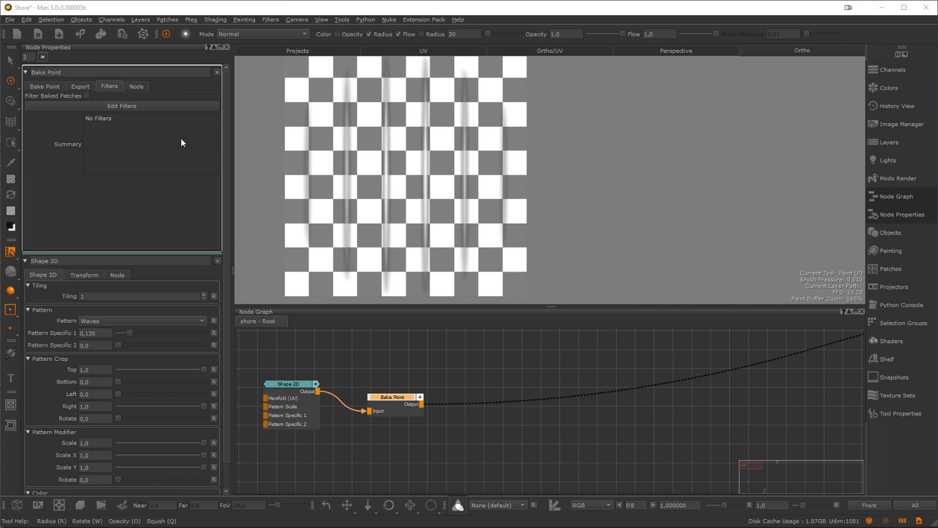
pyautogui.press('v')
pyautogui.click(559, 281)
pyautogui.click(484, 254)
pyautogui.click(477, 448)
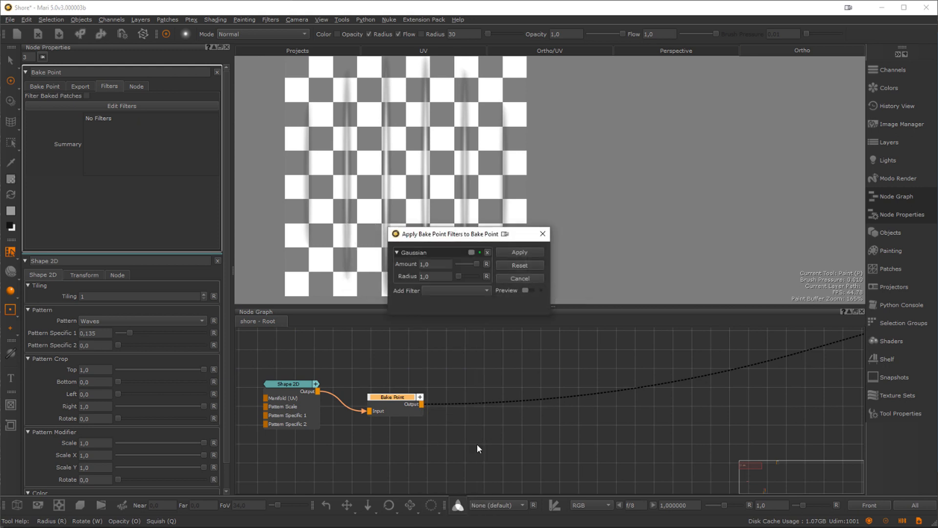
pyautogui.click(518, 252)
# Create a Splatter (X1) 2D node and insert its Output into the existing connection.
pyautogui.press('Tab')
pyautogui.write('spl')
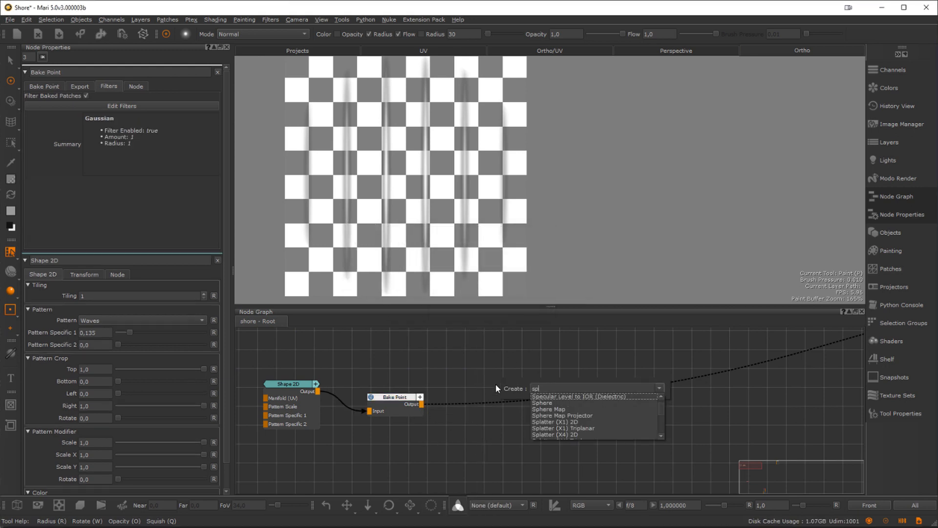
pyautogui.press('Return')
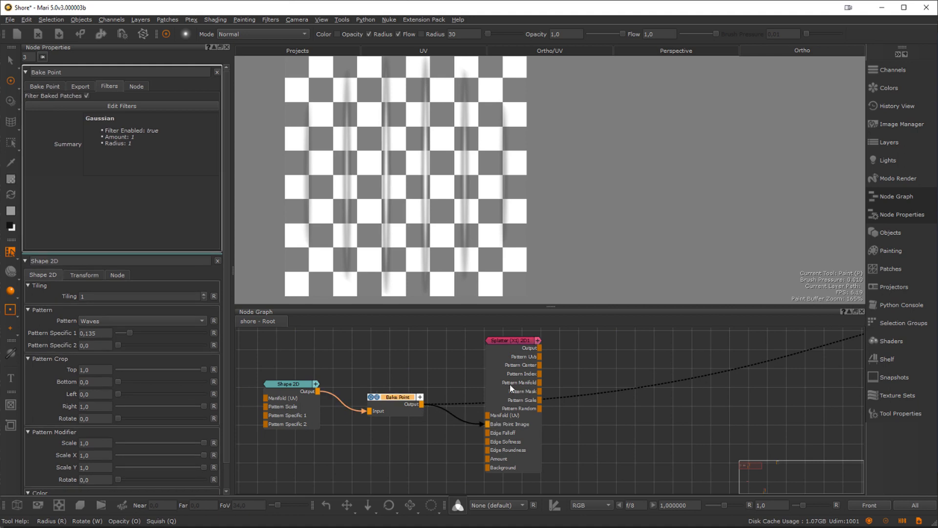
pyautogui.moveTo(510, 385); pyautogui.dragTo(513, 386)
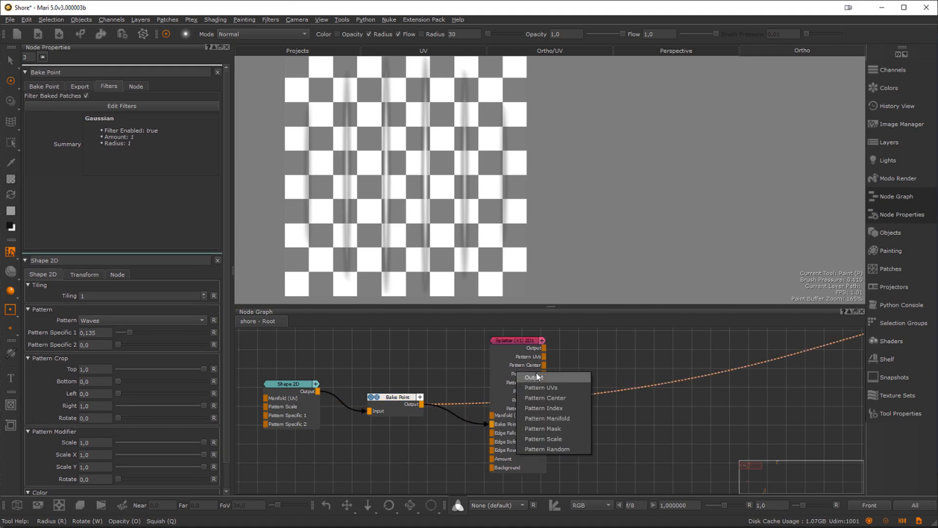
pyautogui.click(536, 373)
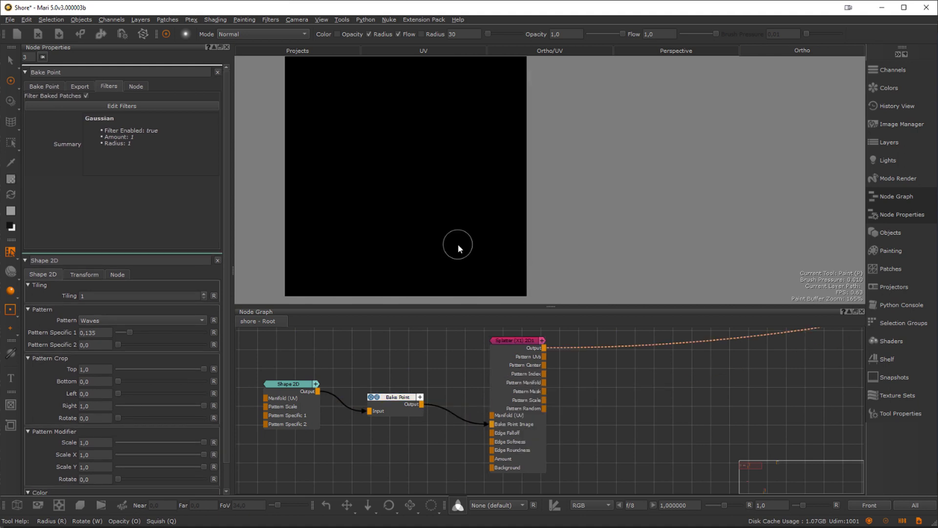
# Reload the Splatter node's image data from disk so its white lines show in the viewport.
pyautogui.rightClick(505, 357)
pyautogui.moveTo(560, 383)
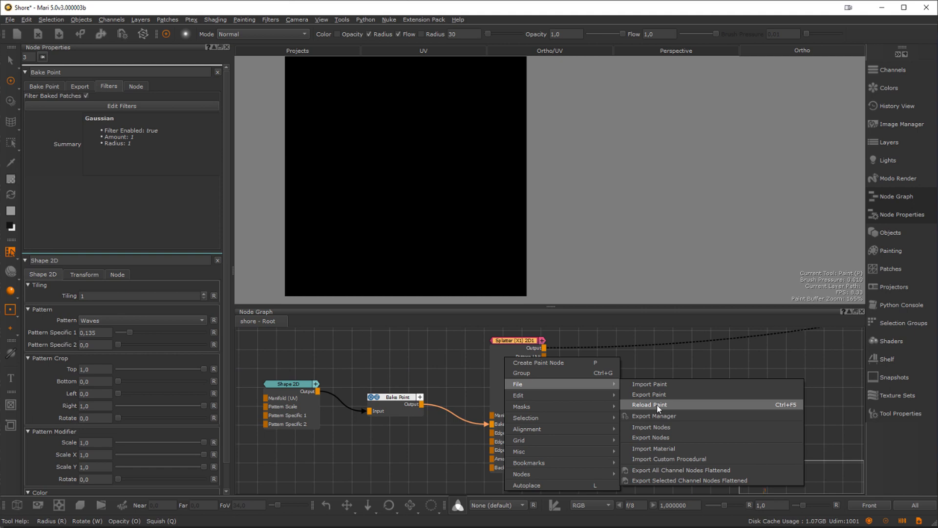
pyautogui.click(658, 408)
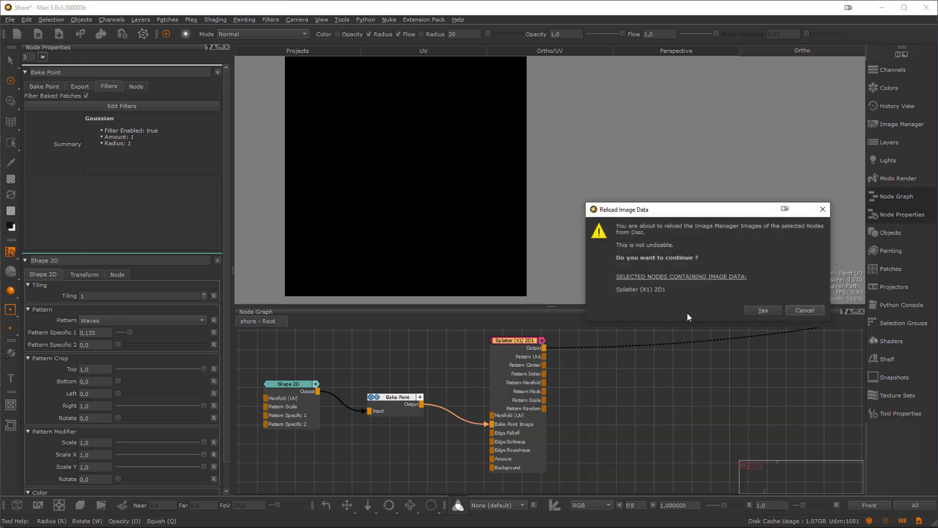
pyautogui.click(755, 310)
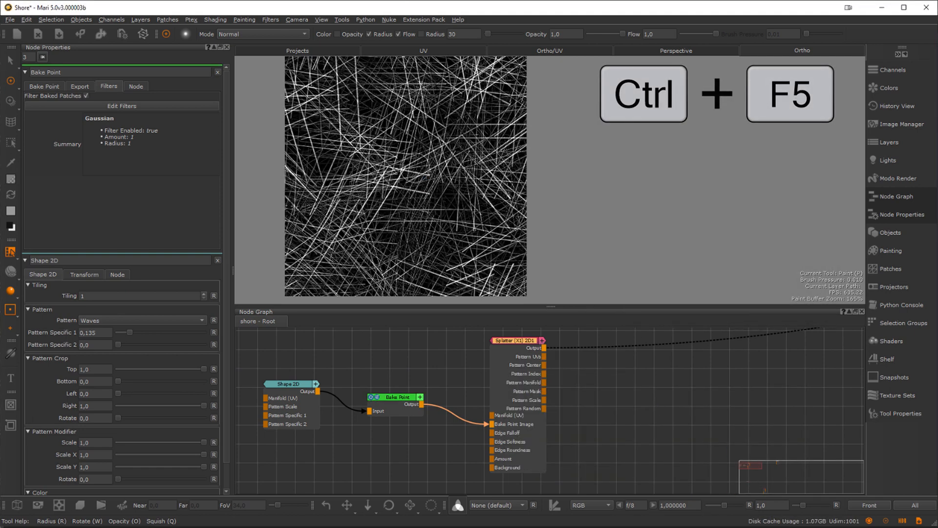
pyautogui.moveTo(457, 147)
pyautogui.keyDown('alt'); pyautogui.mouseDown(button='right')
pyautogui.moveTo(582, 172)
pyautogui.moveTo(509, 157)
pyautogui.mouseUp(button='right'); pyautogui.keyUp('alt')
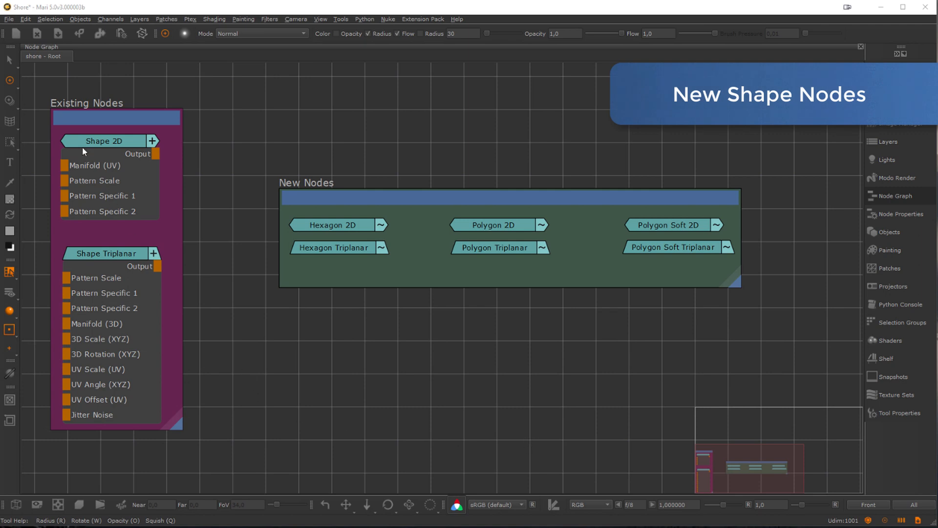
# Marquee-select the Existing Nodes backdrop, then the New Nodes backdrop with its shape nodes.
pyautogui.moveTo(37, 81); pyautogui.dragTo(198, 449)
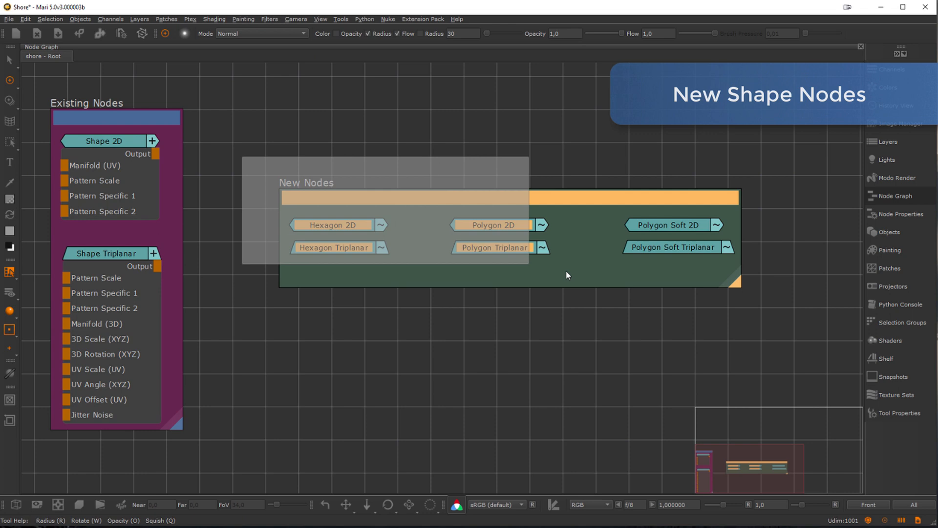
pyautogui.moveTo(243, 156); pyautogui.dragTo(798, 314)
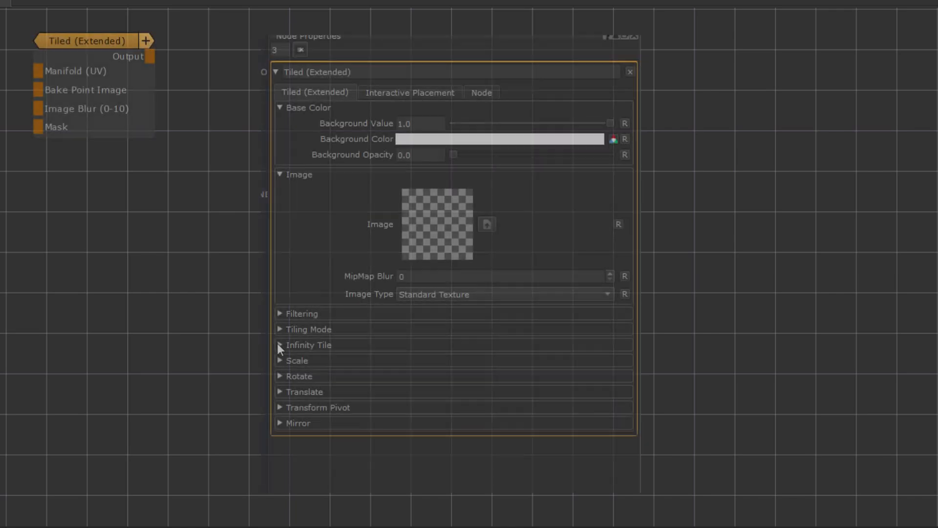
# Expand the Infinity Tile settings and tick Infinity Tile under the shader's Transform UV.
pyautogui.click(279, 344)
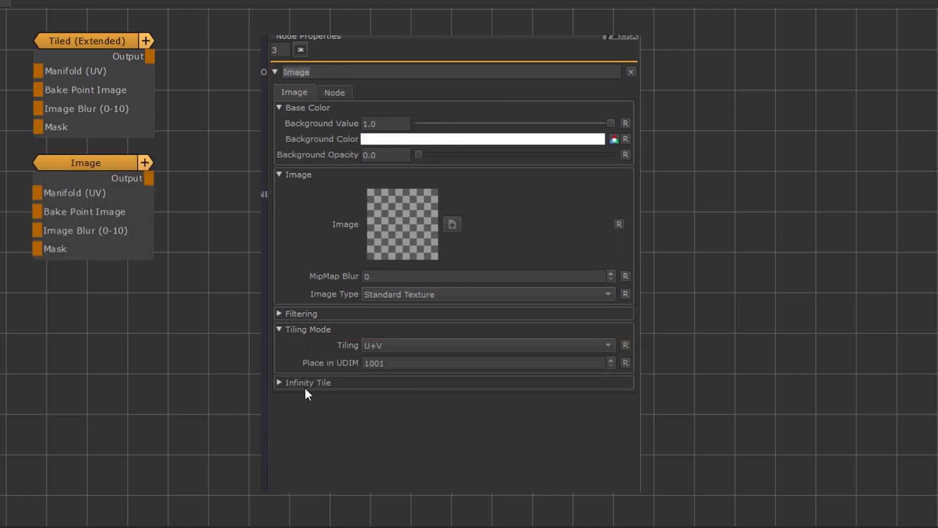
pyautogui.click(305, 385)
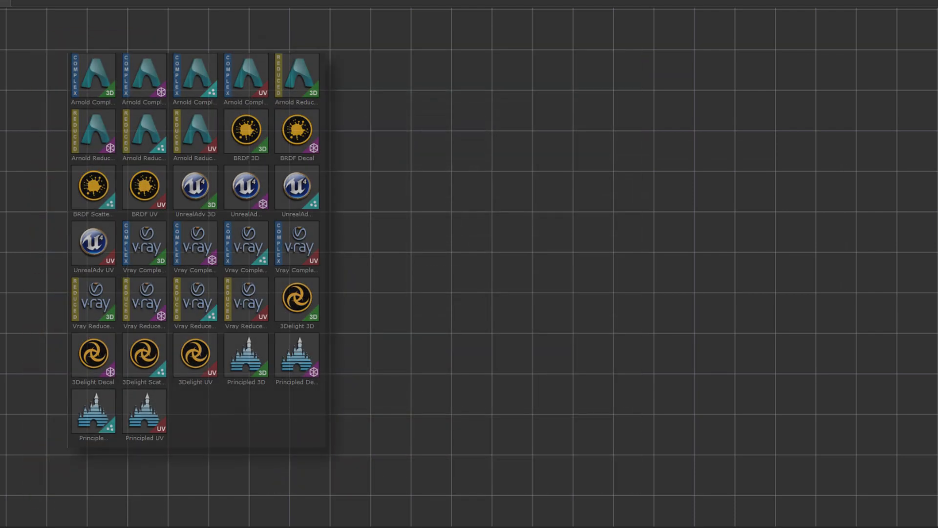
pyautogui.click(568, 130)
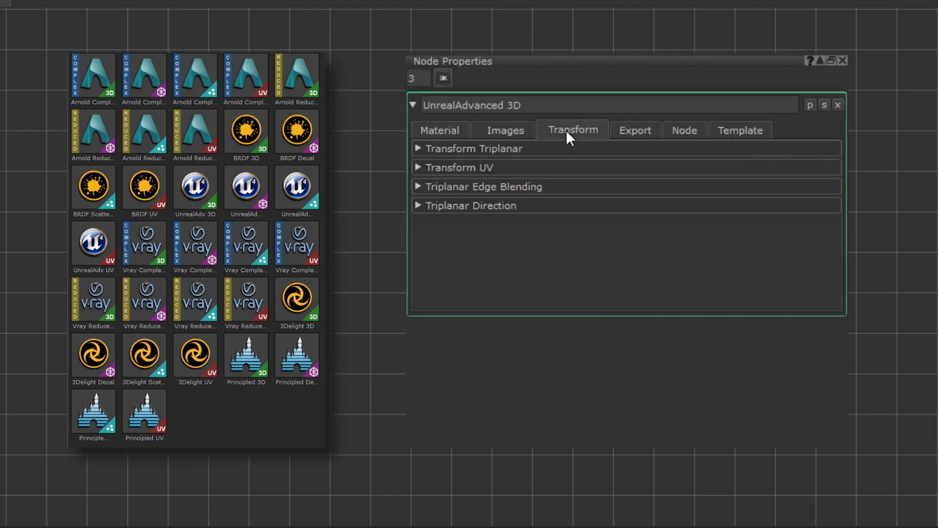
pyautogui.click(476, 166)
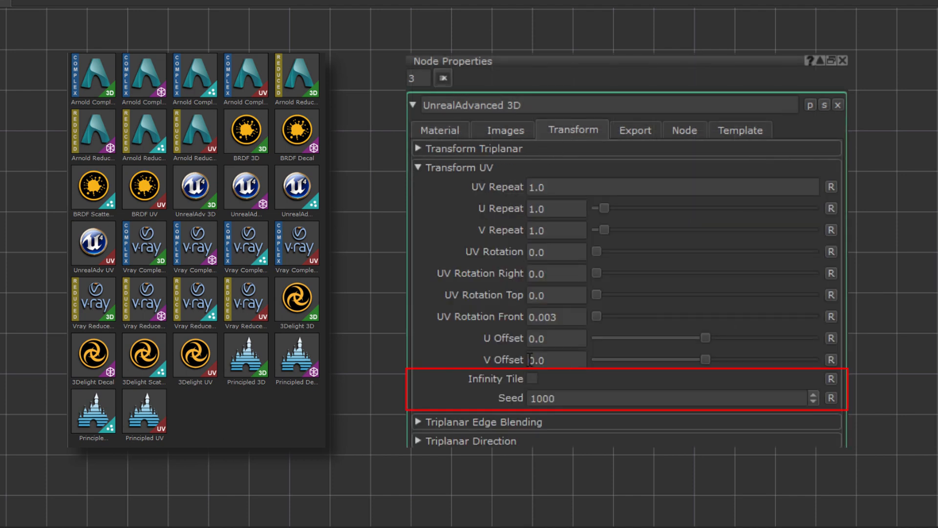
pyautogui.click(532, 378)
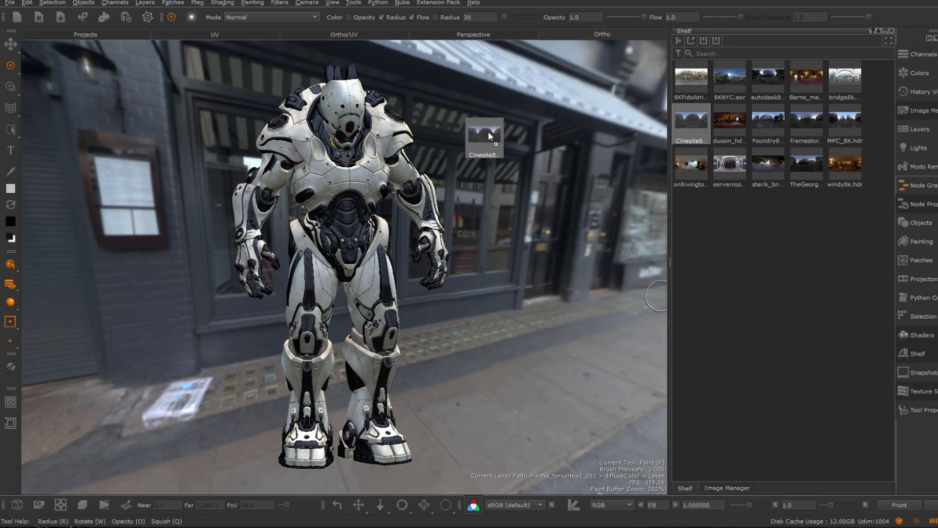
# Drop street HDRIs from the shelf onto the robot and use them as Environment Light.
pyautogui.moveTo(698, 119); pyautogui.dragTo(487, 131)
pyautogui.click(493, 152)
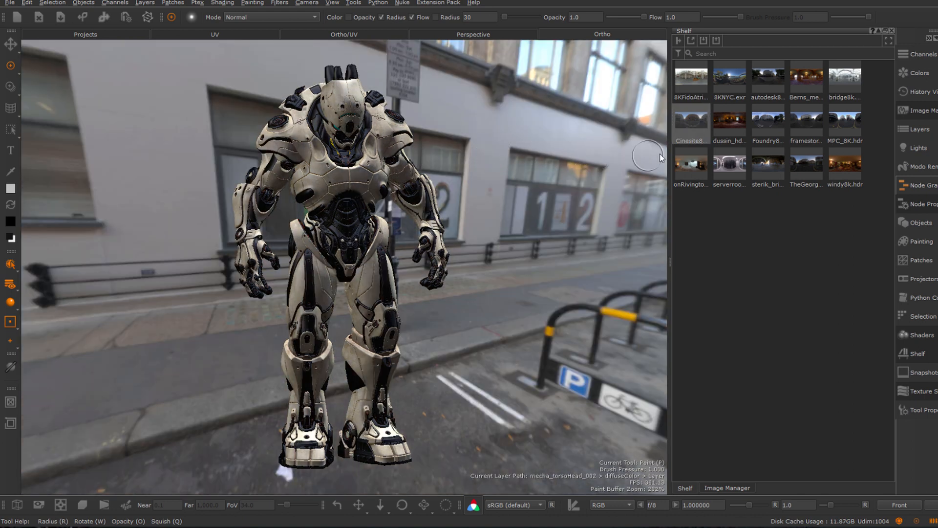
pyautogui.moveTo(767, 127); pyautogui.dragTo(502, 141)
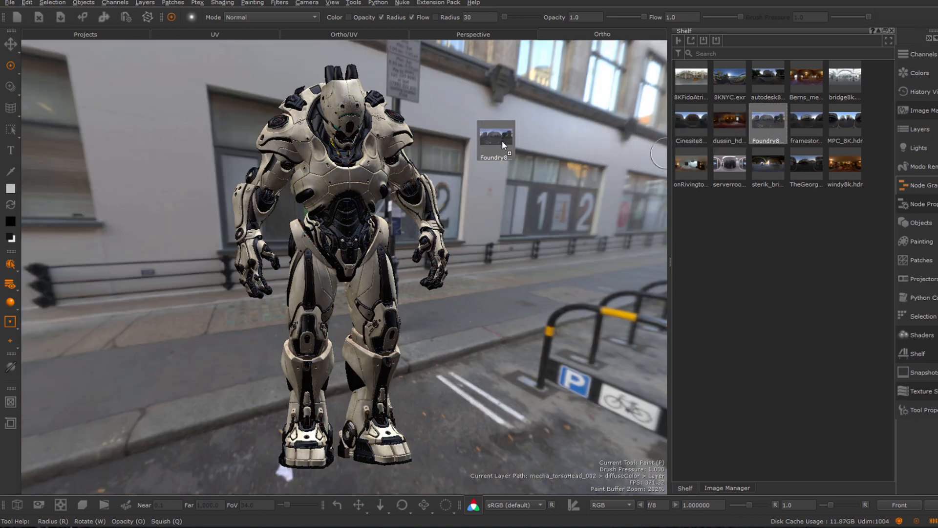
pyautogui.click(502, 161)
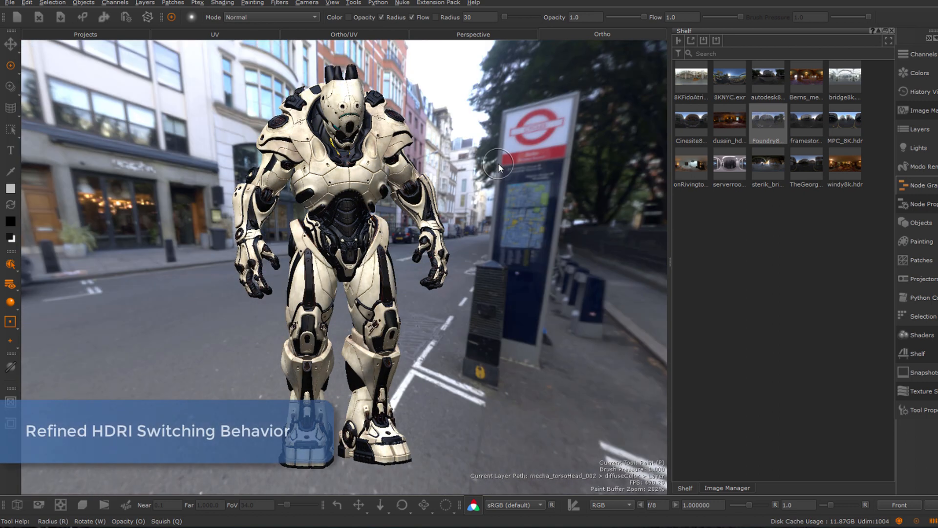
# Drop further panoramas onto the scene, previewing them in the paint-through overlay.
pyautogui.moveTo(806, 121); pyautogui.dragTo(501, 217)
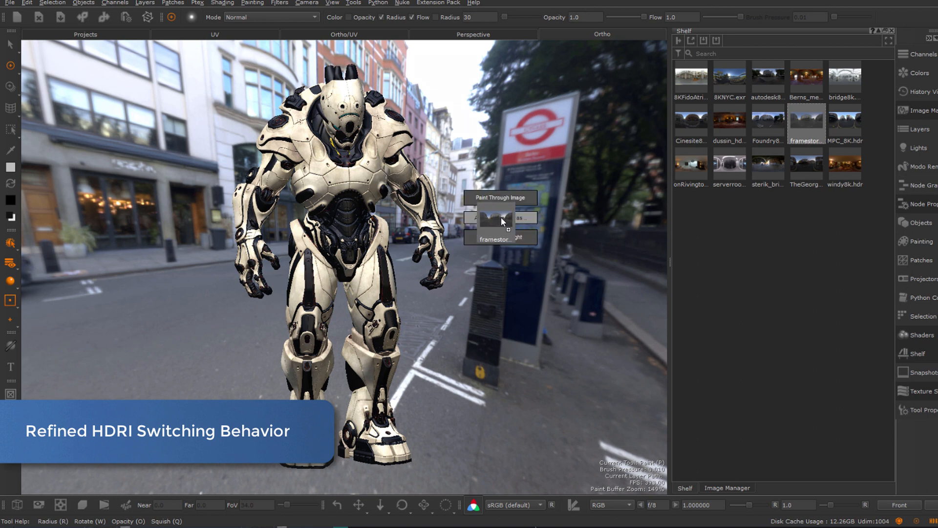
pyautogui.click(500, 198)
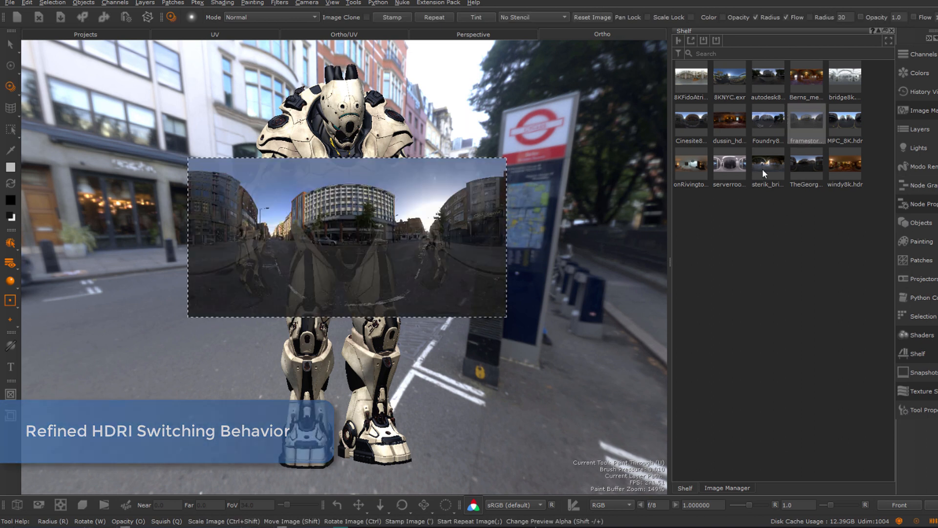
pyautogui.moveTo(766, 164); pyautogui.dragTo(471, 219)
pyautogui.moveTo(691, 165)
pyautogui.mouseDown()
pyautogui.moveTo(629, 198)
pyautogui.moveTo(425, 220)
pyautogui.mouseUp()
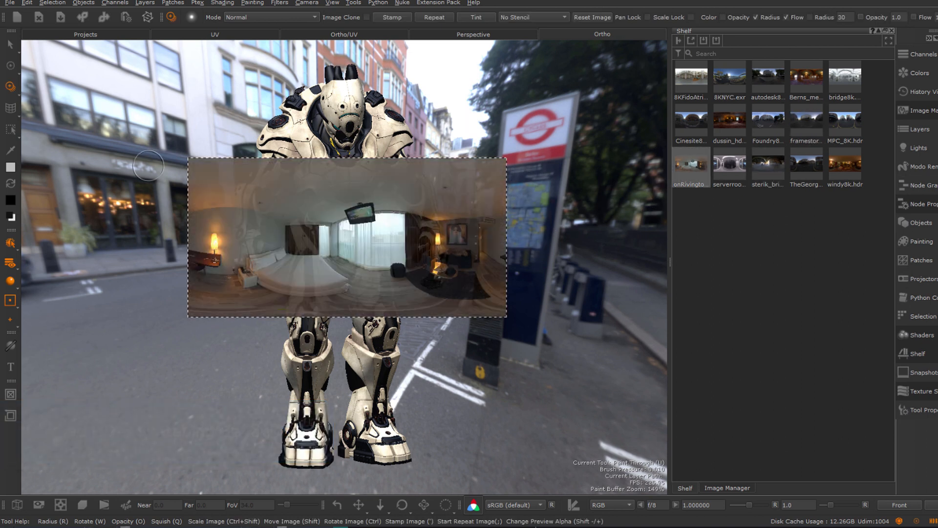
pyautogui.click(10, 67)
pyautogui.moveTo(691, 162); pyautogui.dragTo(473, 210)
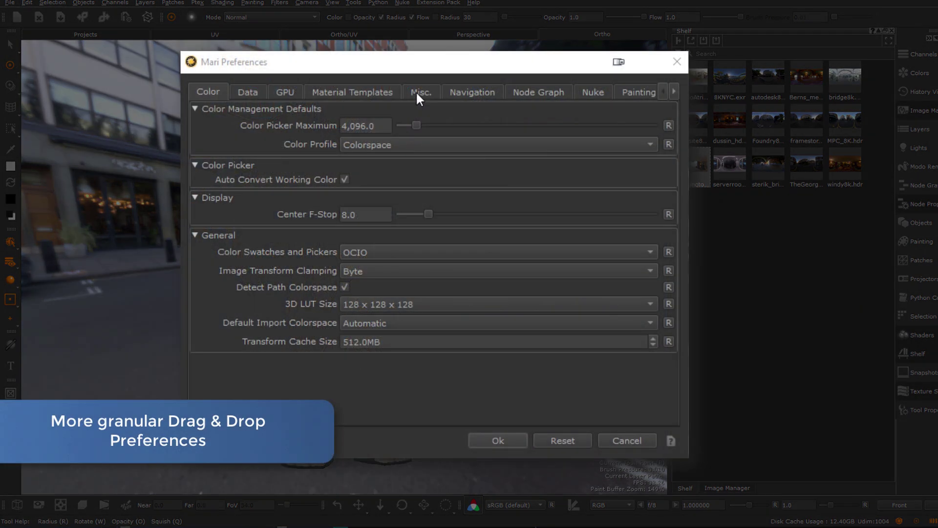
# Untick Allow Canvas Handling in Preferences > Misc. and accept the restart notice.
pyautogui.click(419, 93)
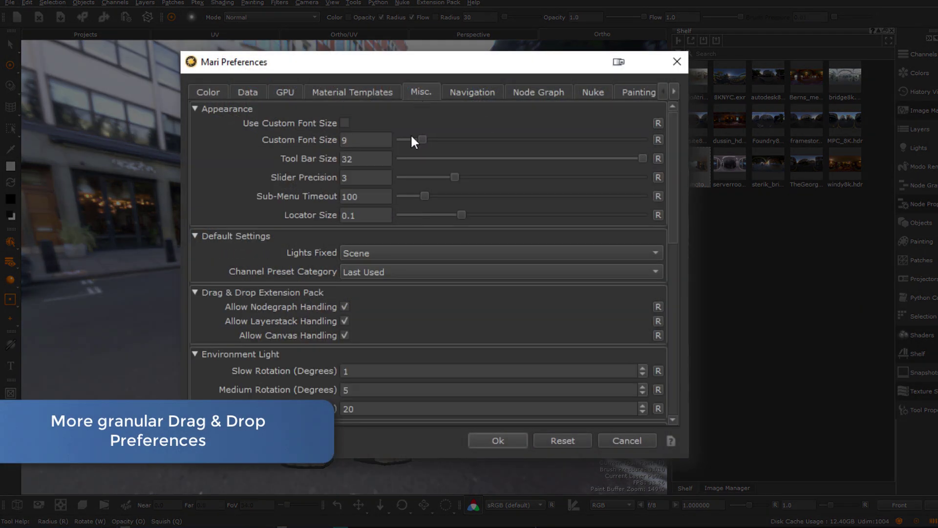
pyautogui.click(343, 335)
pyautogui.click(529, 278)
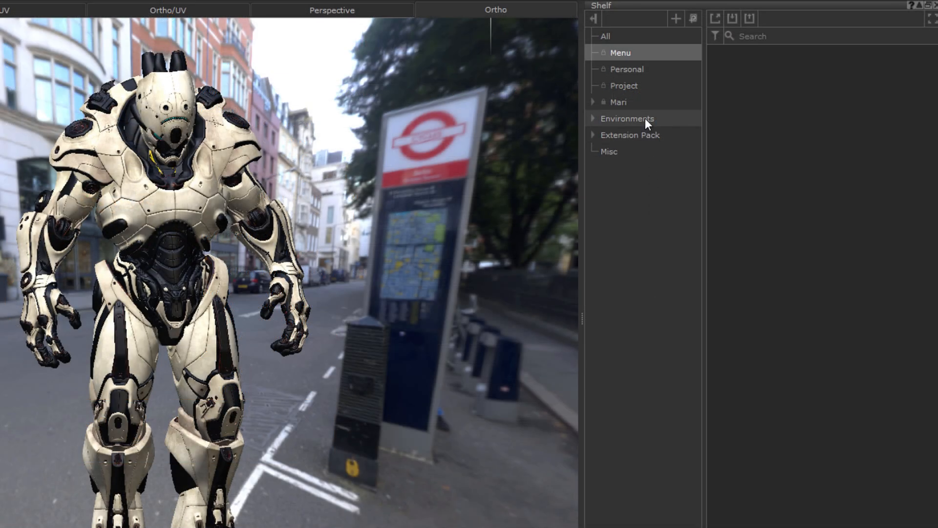
# Browse the shelf's Environments HDRIs through Exterior, Interior and Studio, then show all again.
pyautogui.click(645, 118)
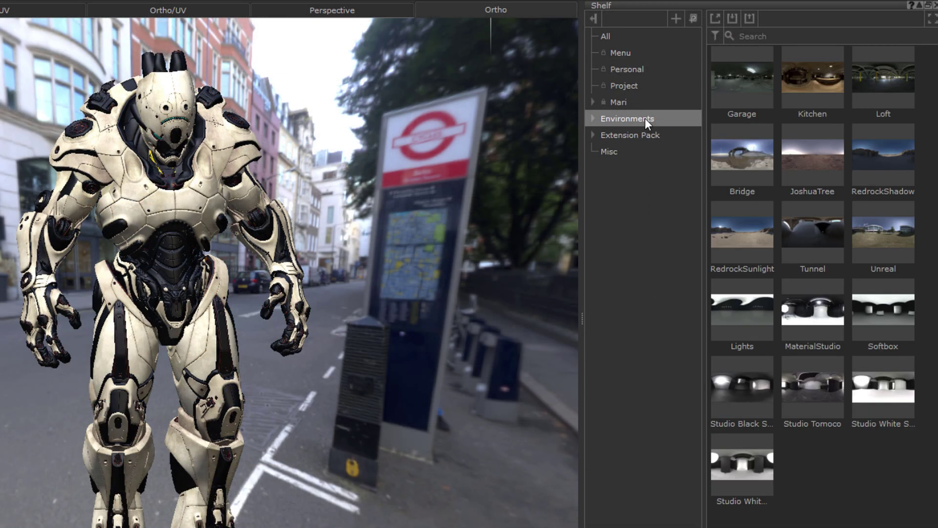
pyautogui.click(593, 118)
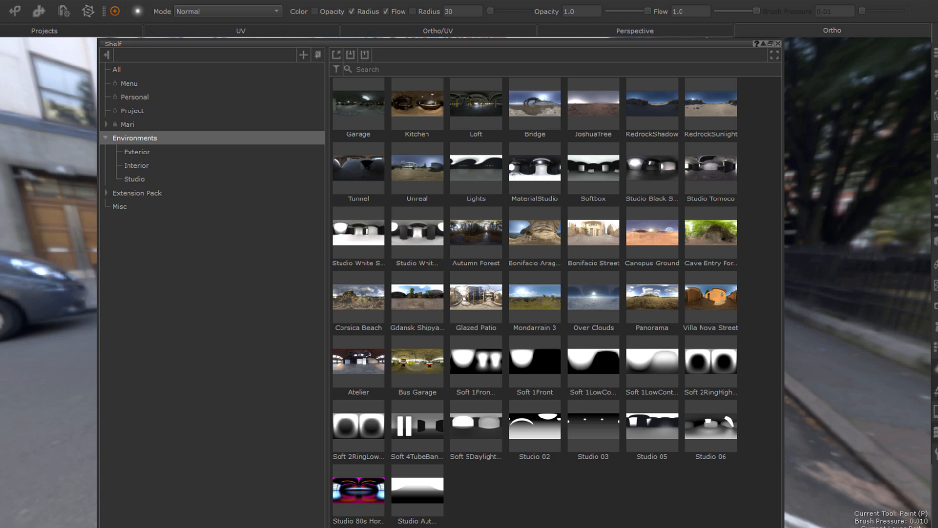
pyautogui.click(165, 154)
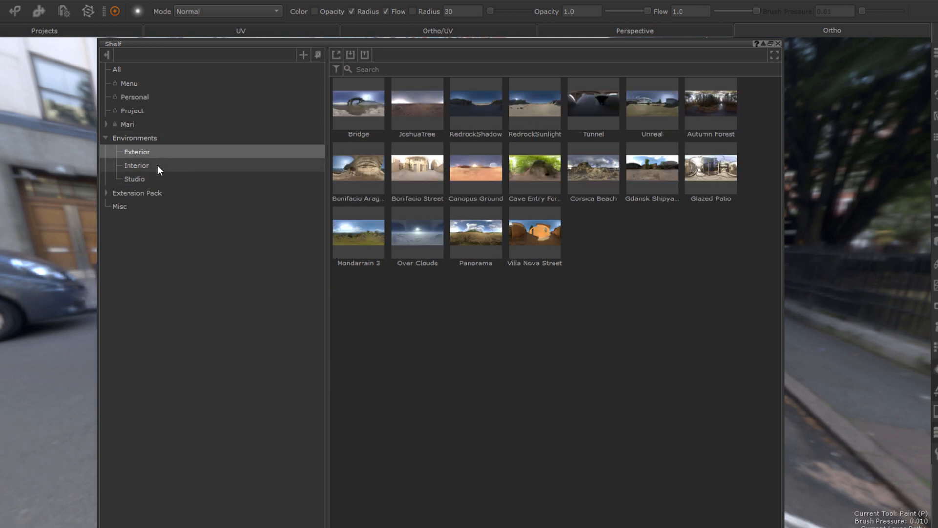
pyautogui.click(157, 166)
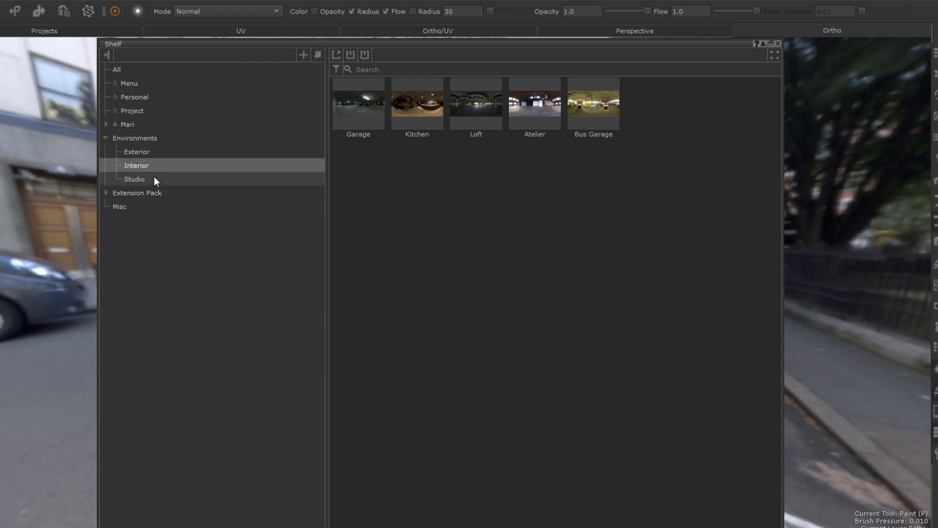
pyautogui.click(154, 177)
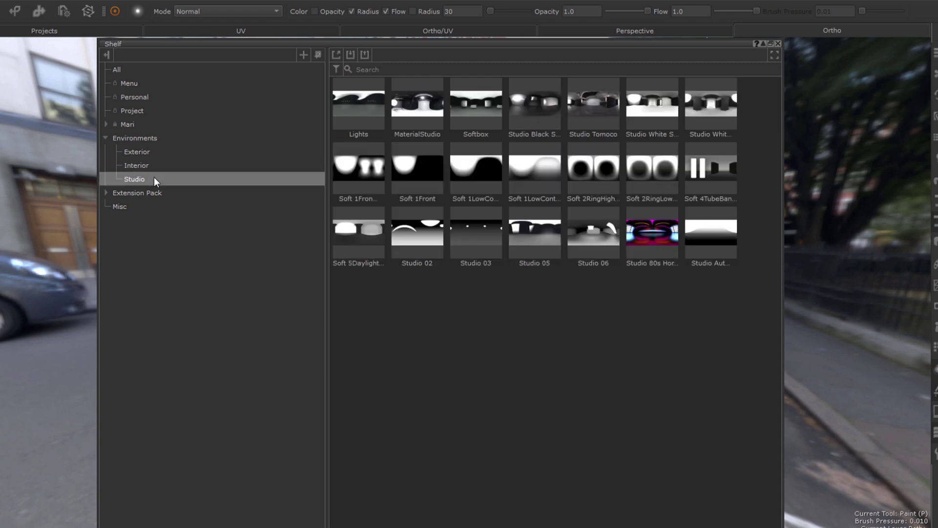
pyautogui.click(154, 138)
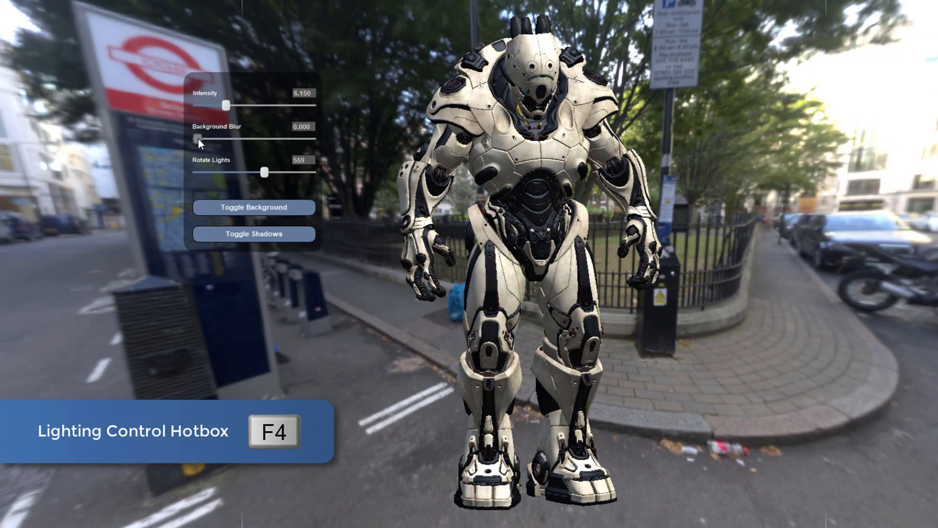
# Lower Background Blur, raise lighting Intensity, and toggle the backdrop to flat grey.
pyautogui.moveTo(197, 138)
pyautogui.mouseDown()
pyautogui.moveTo(249, 140)
pyautogui.moveTo(225, 138)
pyautogui.mouseUp()
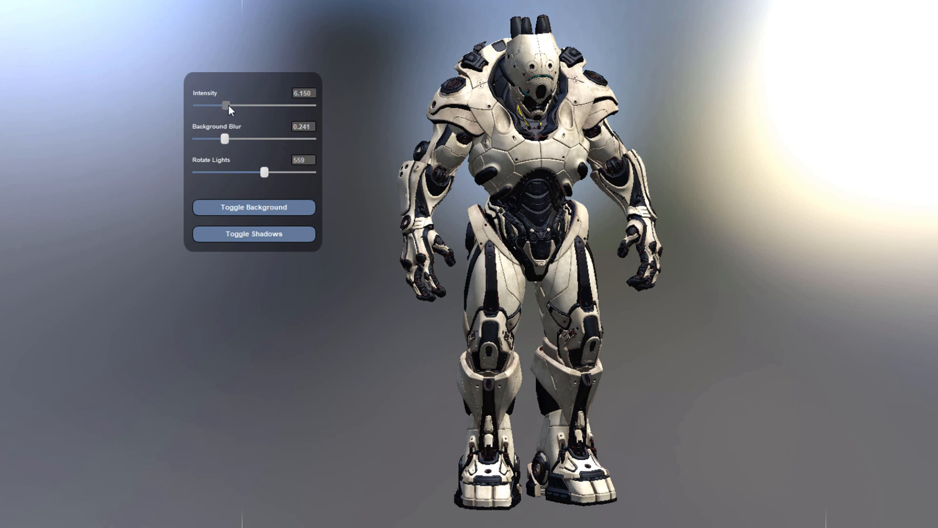
pyautogui.moveTo(229, 106)
pyautogui.mouseDown()
pyautogui.moveTo(279, 105)
pyautogui.moveTo(230, 105)
pyautogui.mouseUp()
pyautogui.click(264, 211)
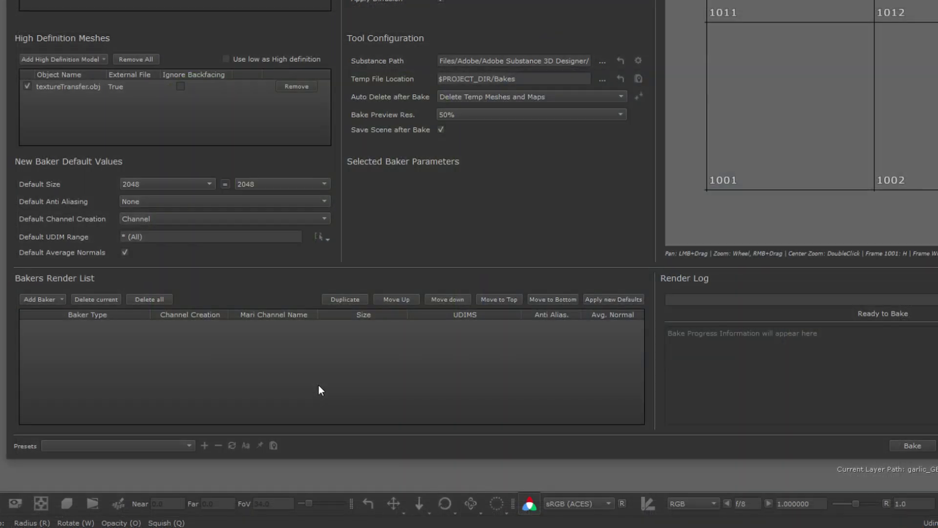
# Add a Transferred Texture from Mesh baker in Substance Baker Bridge and start the bake.
pyautogui.click(50, 299)
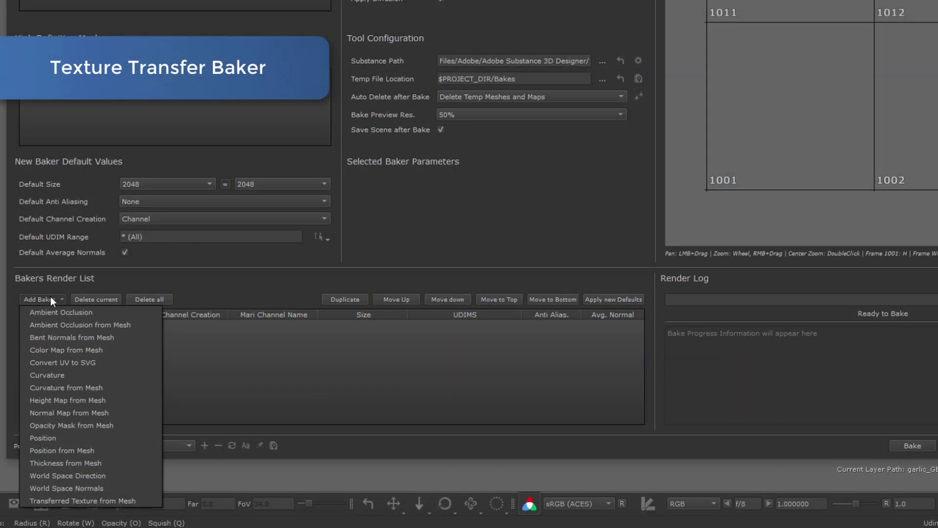
pyautogui.click(91, 501)
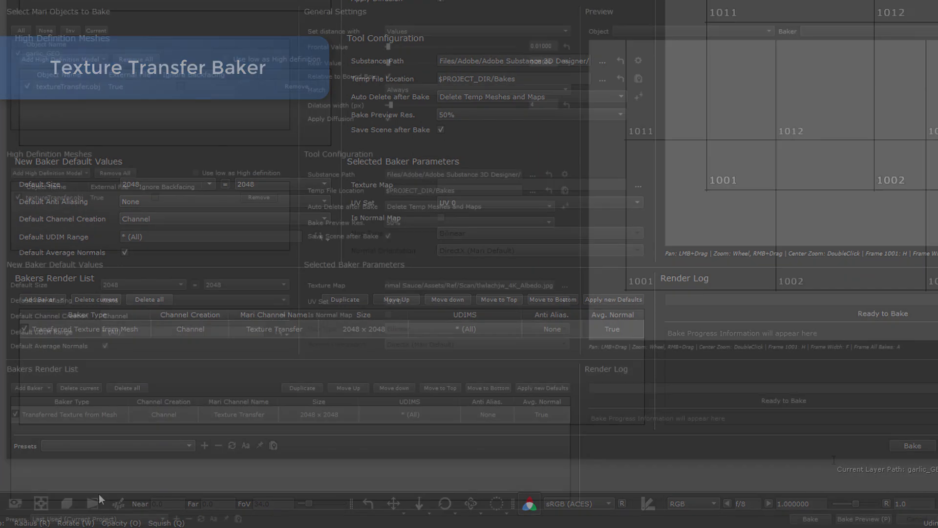
pyautogui.click(810, 517)
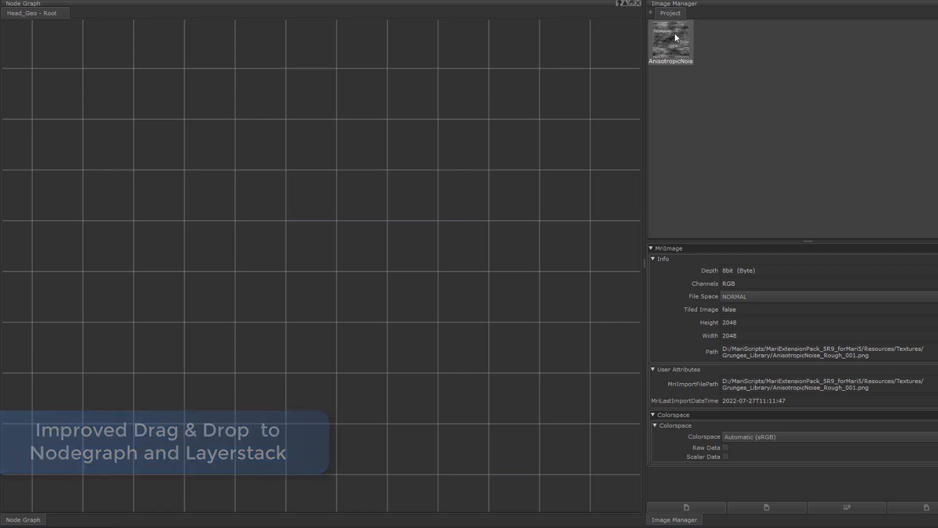
# Add the AnisotropicNoise Rough image to the graph as a Tiled node and inspect its file path.
pyautogui.moveTo(674, 33)
pyautogui.mouseDown()
pyautogui.moveTo(286, 188)
pyautogui.moveTo(257, 178)
pyautogui.mouseUp()
pyautogui.doubleClick(195, 212)
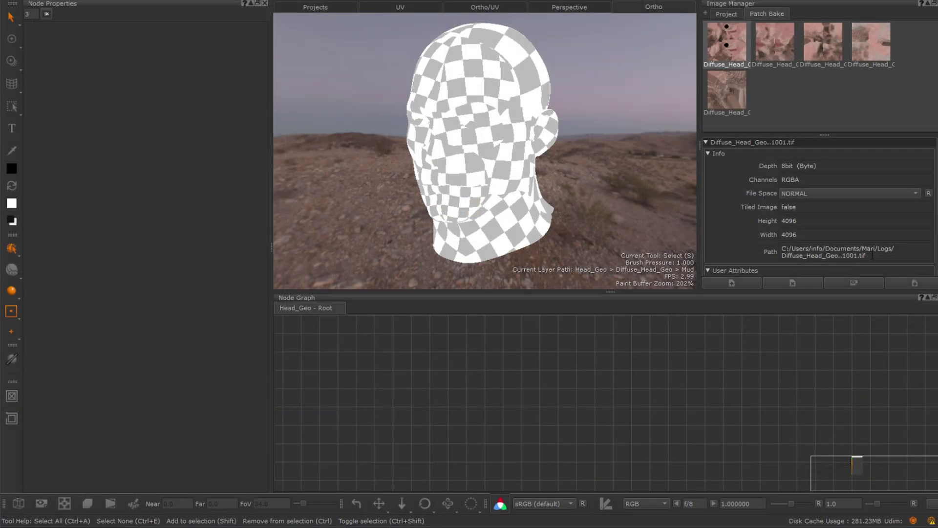
pyautogui.moveTo(872, 256); pyautogui.dragTo(790, 255)
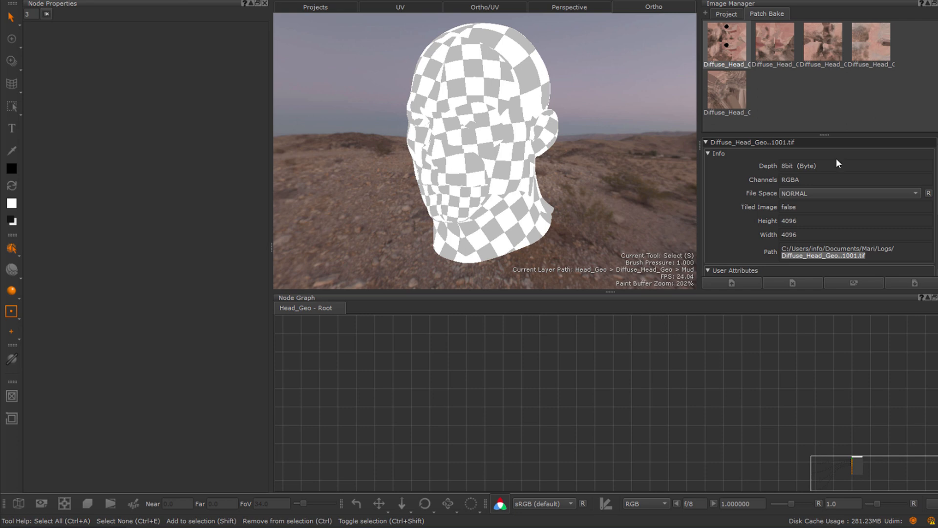
# Add Diffuse Head Geo 1001 as an Image node, trying UDIM 1003 then placing it in UDIM 1001.
pyautogui.moveTo(729, 38); pyautogui.dragTo(572, 349)
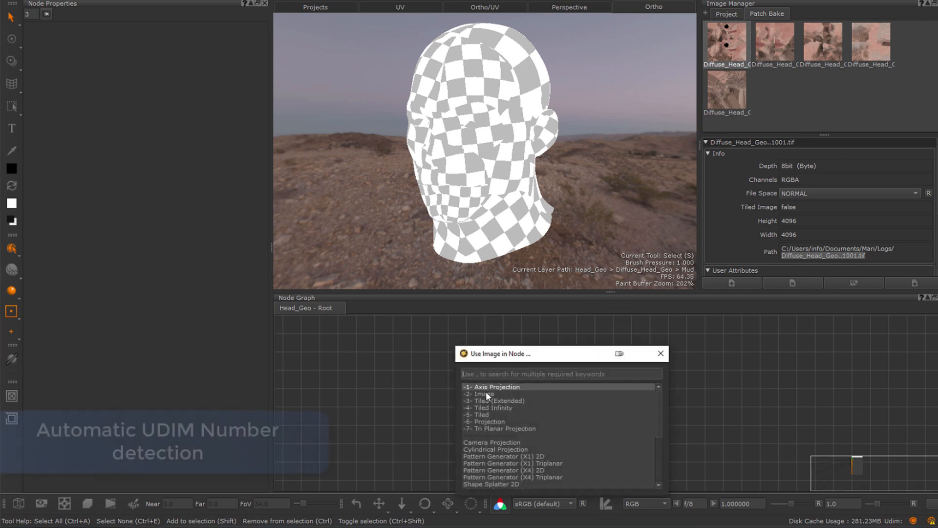
pyautogui.doubleClick(486, 392)
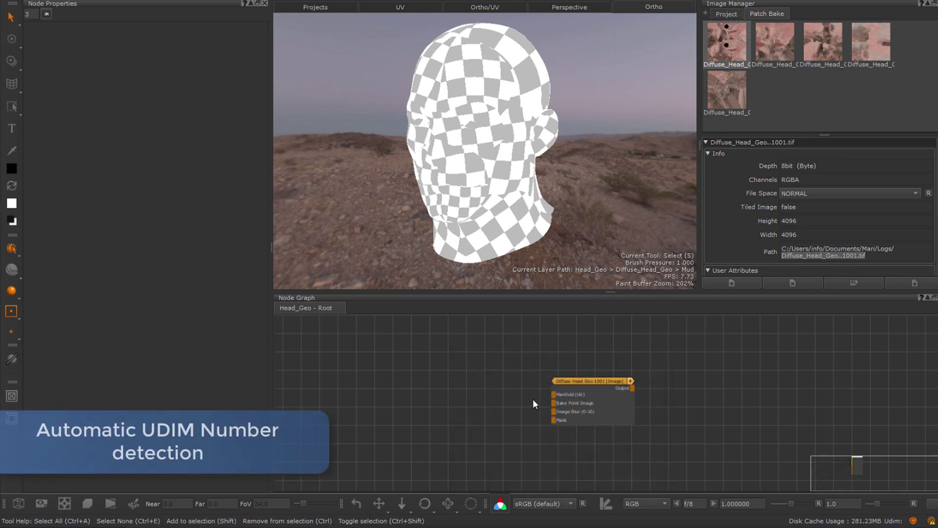
pyautogui.doubleClick(577, 392)
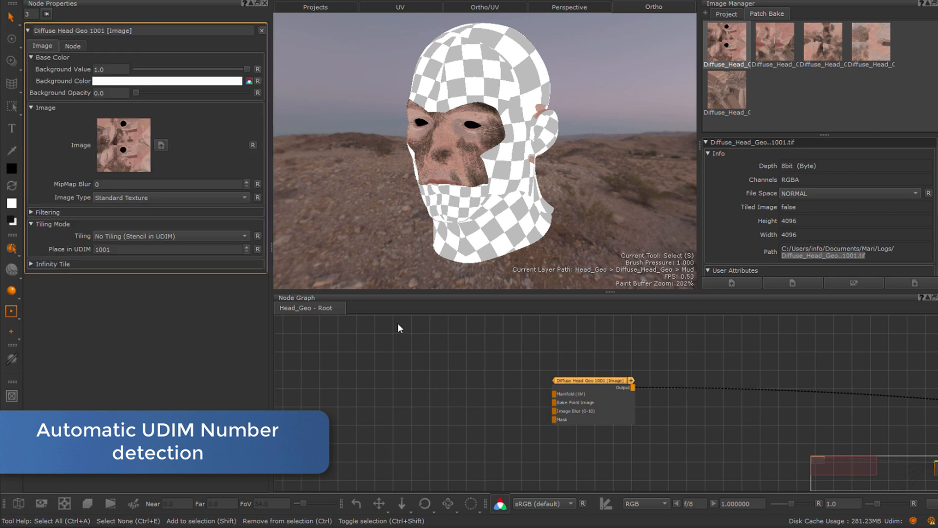
pyautogui.click(245, 248)
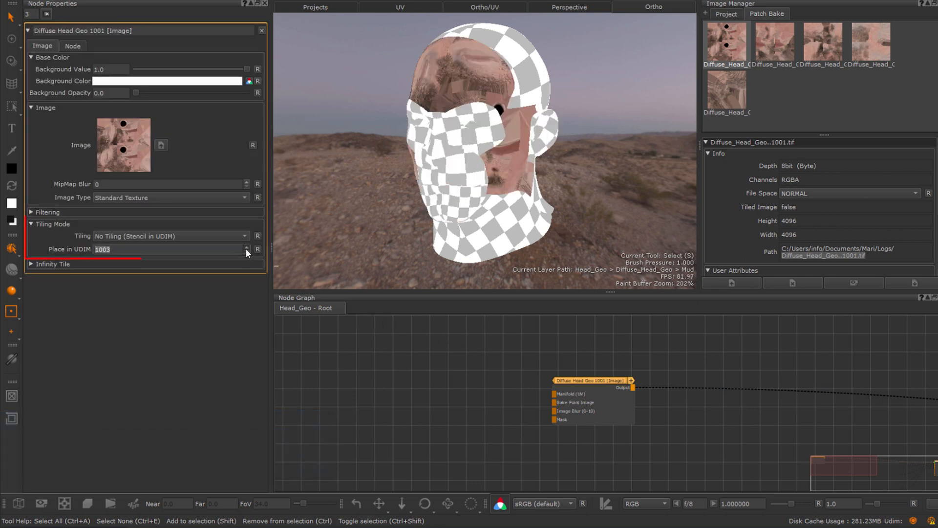
pyautogui.click(246, 252)
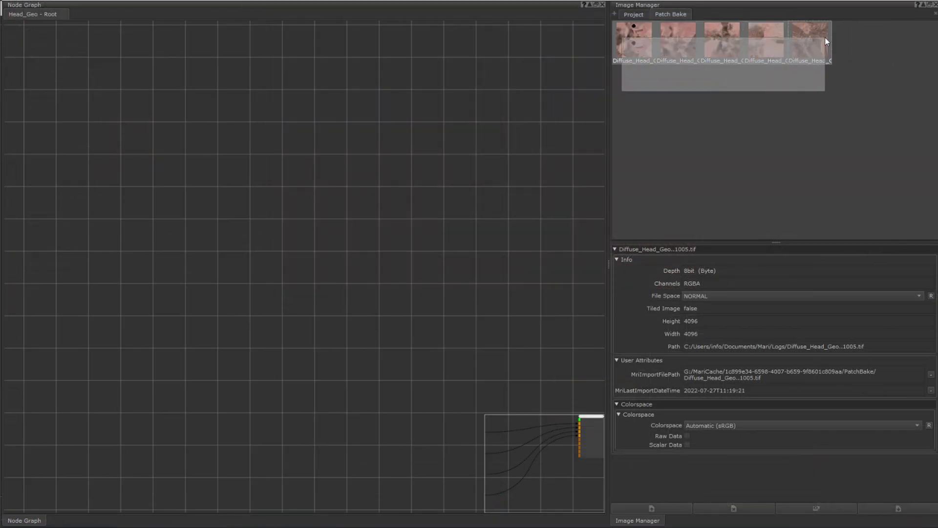
# Create image nodes for all five Diffuse Head Geo textures 1001 to 1005.
pyautogui.moveTo(825, 40); pyautogui.dragTo(187, 184)
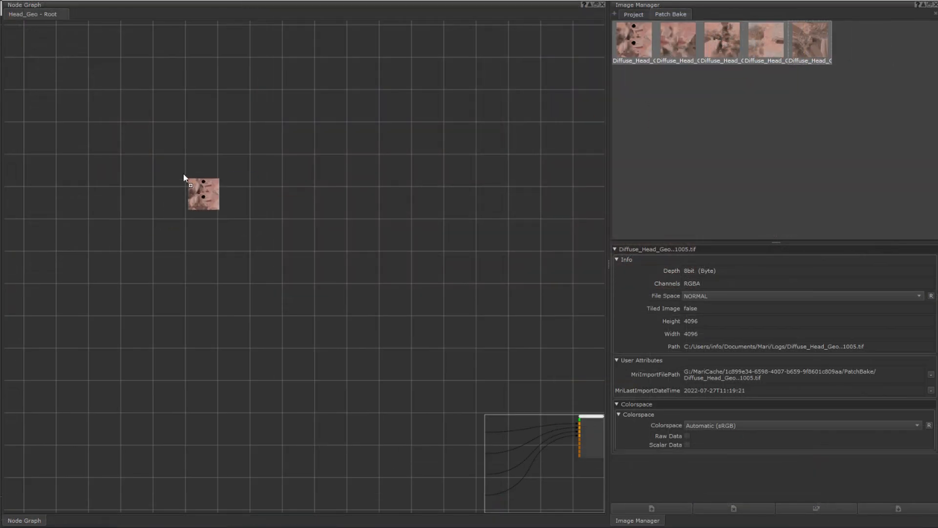
pyautogui.click(131, 189)
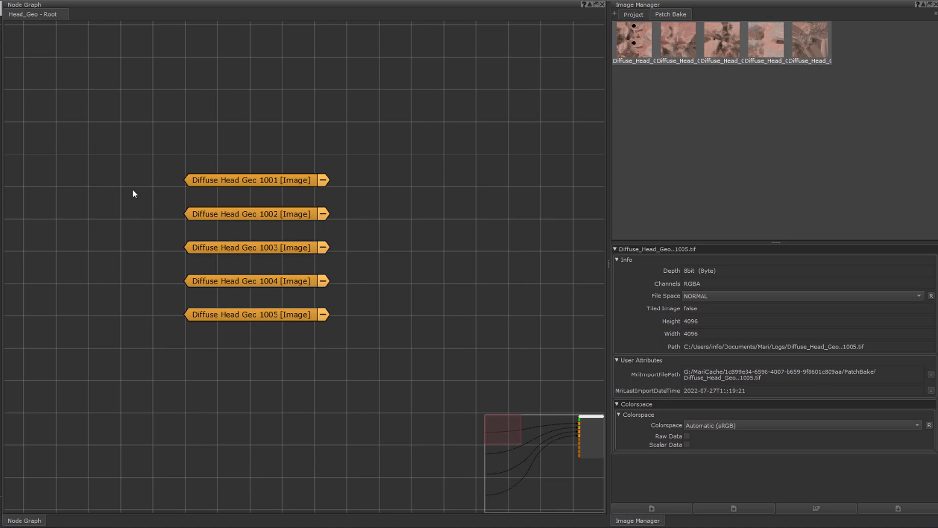
pyautogui.press('m')
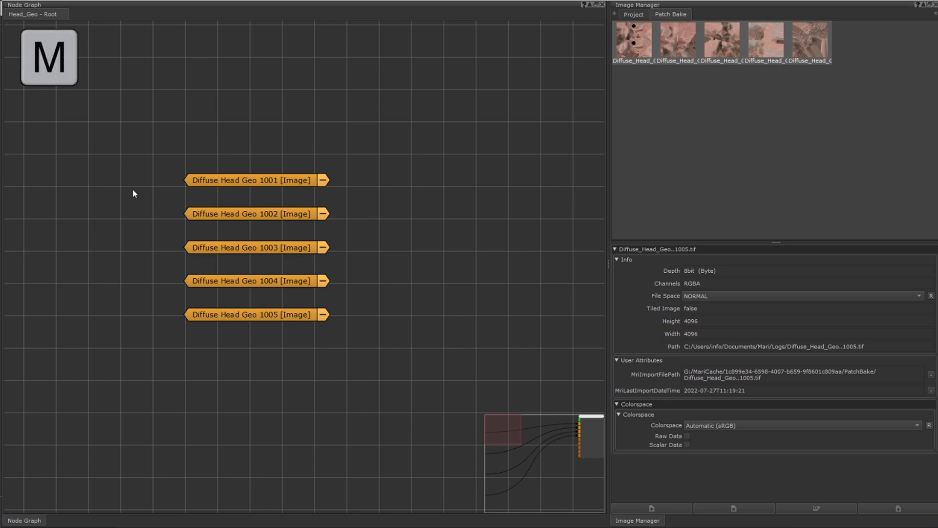
# Test-merge the 1001 and 1002 nodes, undo it, then combine all five into a MultiMixer (X8).
pyautogui.moveTo(127, 143); pyautogui.dragTo(245, 220)
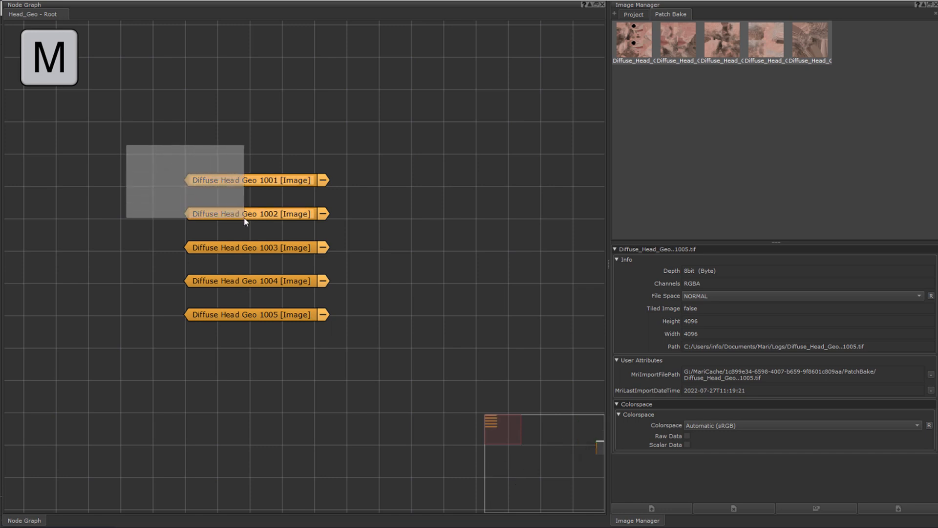
pyautogui.press('m')
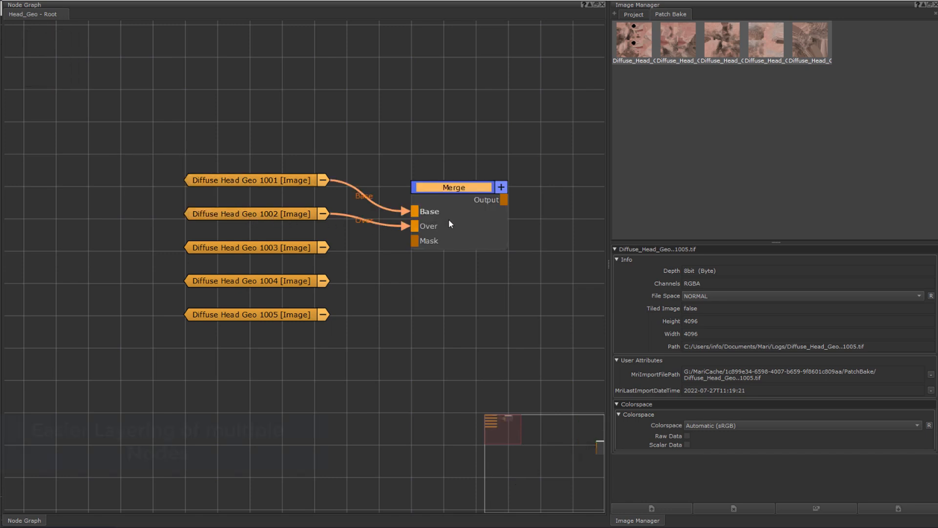
pyautogui.press('Delete')
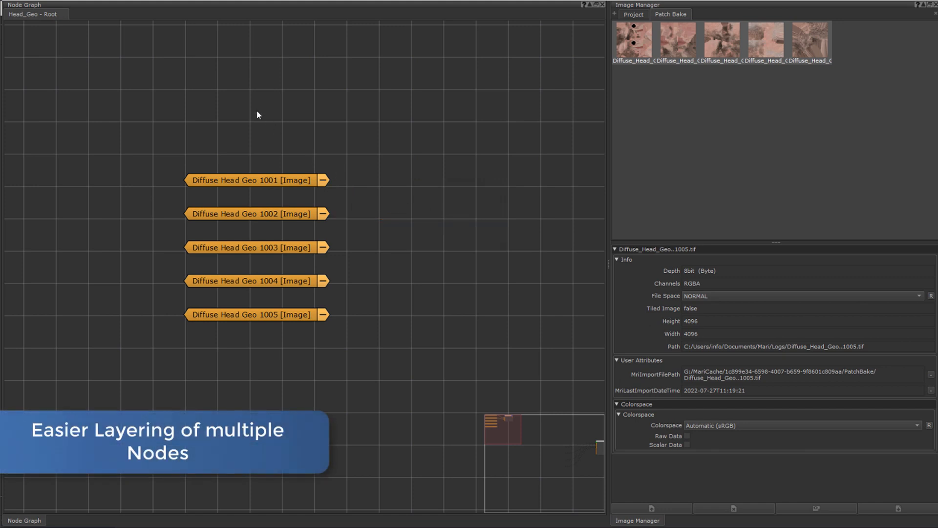
pyautogui.moveTo(257, 115); pyautogui.dragTo(273, 350)
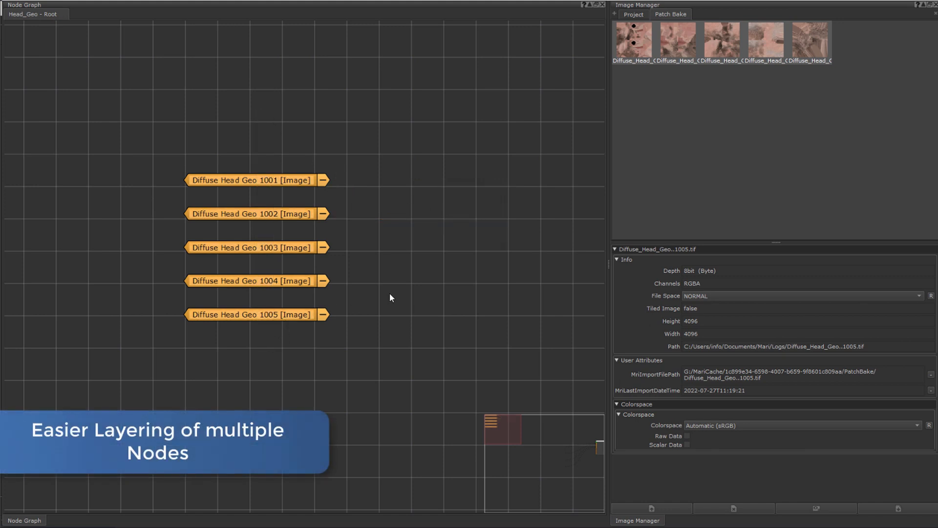
pyautogui.press('m')
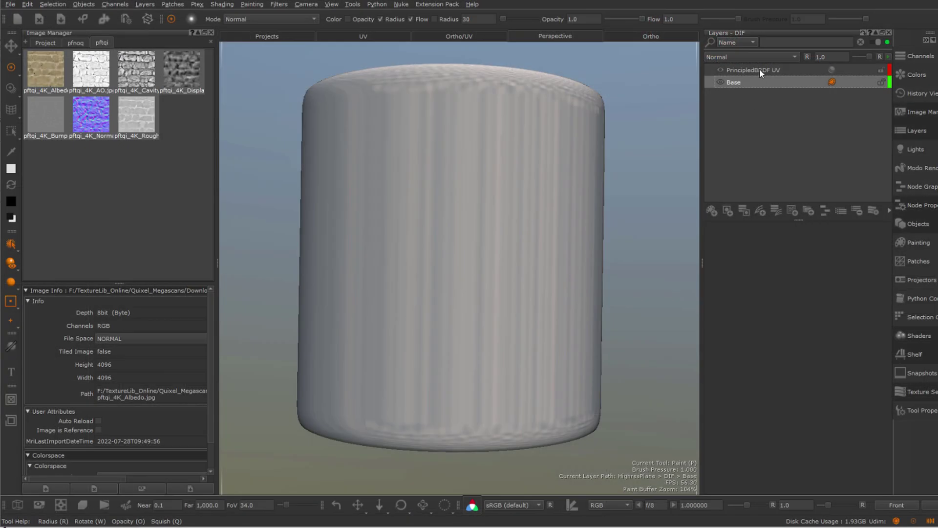
# Ingest the selected pftqi stone textures into the PrincipledBRDF UV material layer.
pyautogui.click(759, 70)
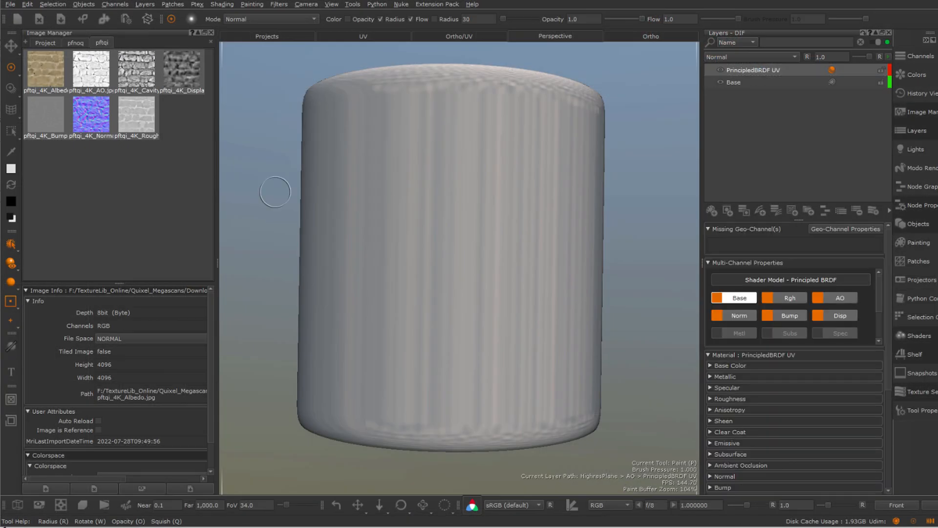
pyautogui.rightClick(91, 78)
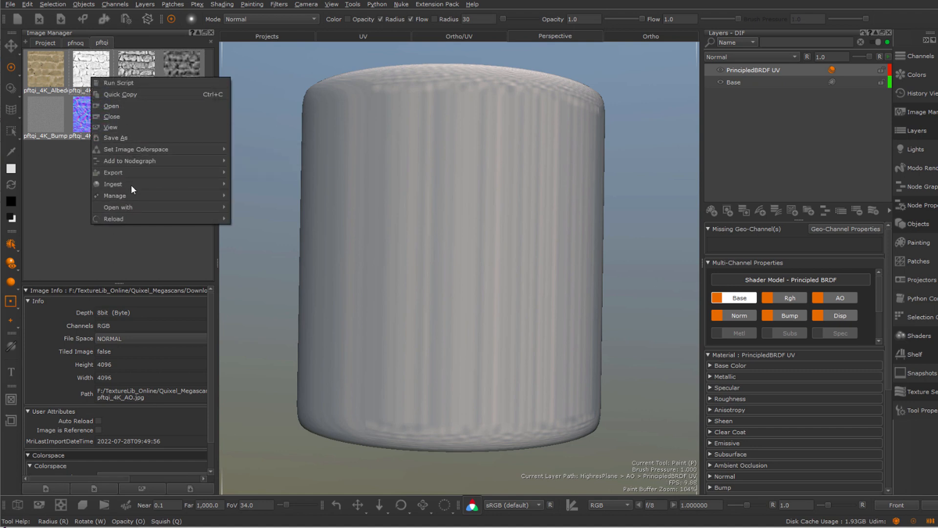
pyautogui.click(270, 192)
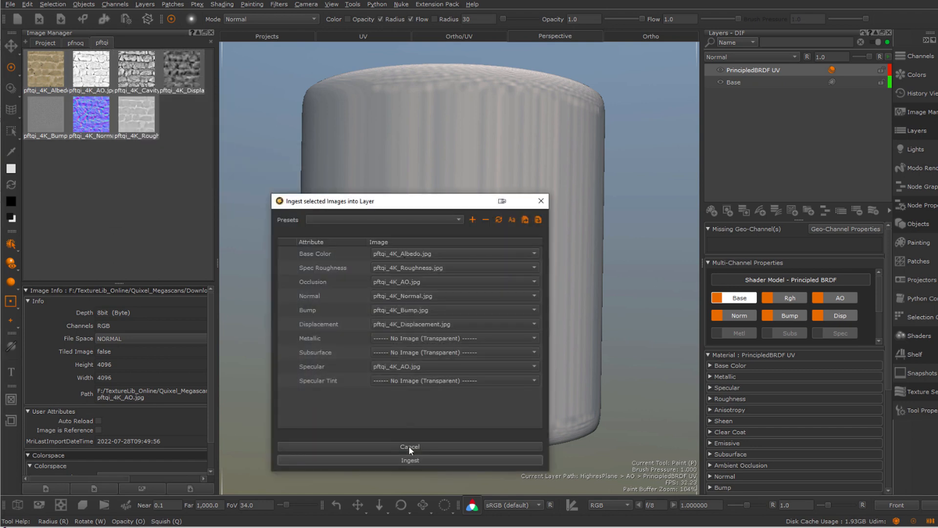
pyautogui.click(409, 460)
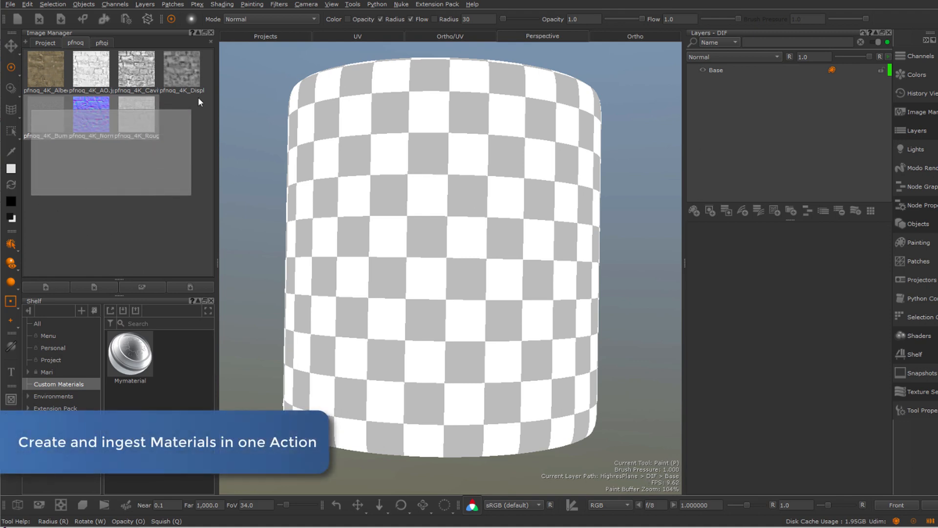
# Ingest all pfnoq stone brick textures as a new UnrealAdv UV material layer on the cylinder.
pyautogui.moveTo(30, 194)
pyautogui.mouseDown()
pyautogui.moveTo(198, 73)
pyautogui.moveTo(163, 92)
pyautogui.moveTo(714, 65)
pyautogui.mouseUp()
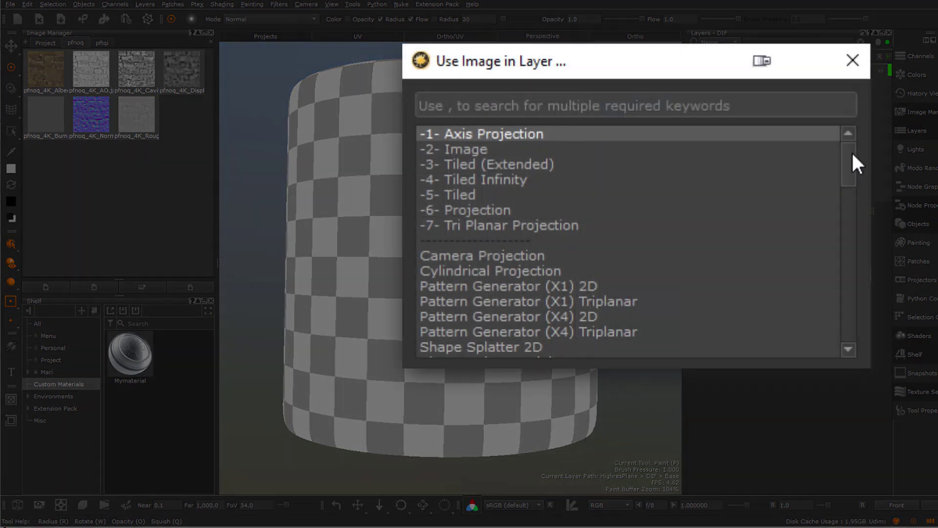
pyautogui.moveTo(816, 162)
pyautogui.mouseDown()
pyautogui.moveTo(843, 283)
pyautogui.moveTo(844, 232)
pyautogui.moveTo(845, 273)
pyautogui.mouseUp()
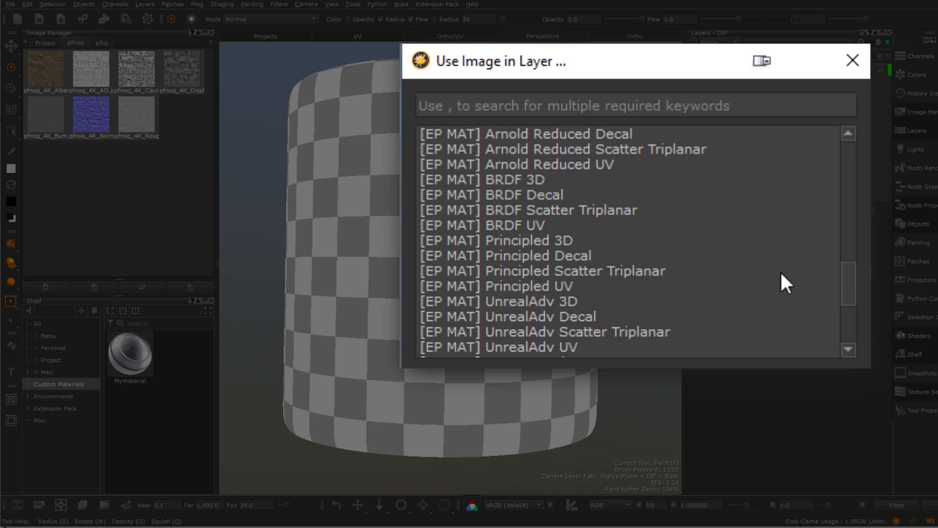
pyautogui.moveTo(844, 271); pyautogui.dragTo(844, 323)
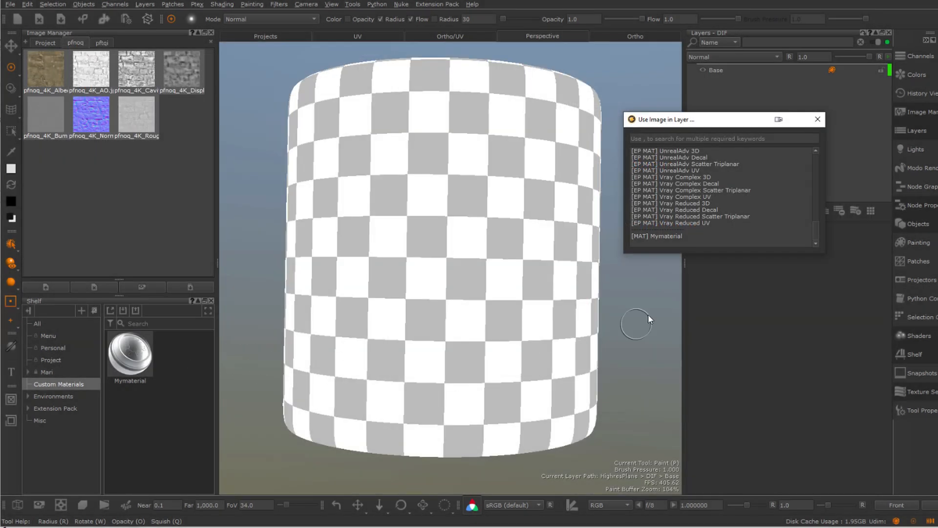
pyautogui.doubleClick(689, 171)
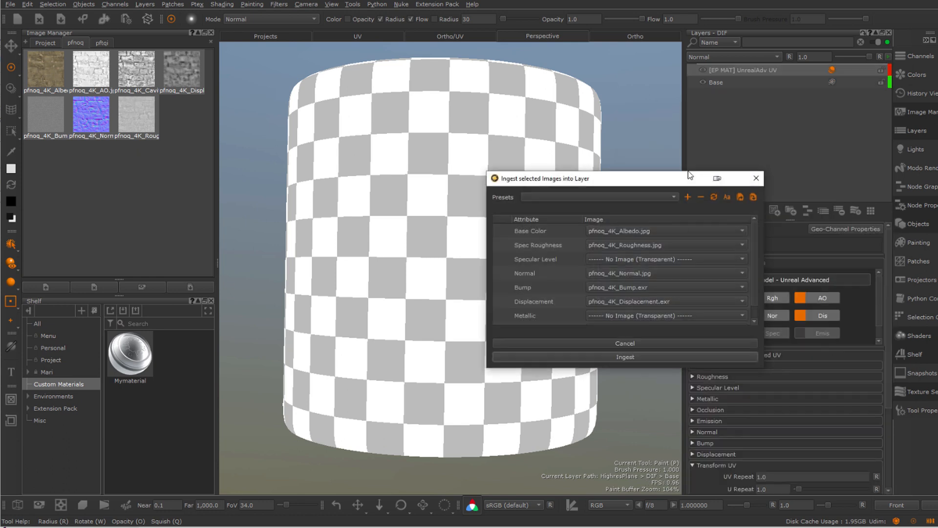
pyautogui.click(629, 356)
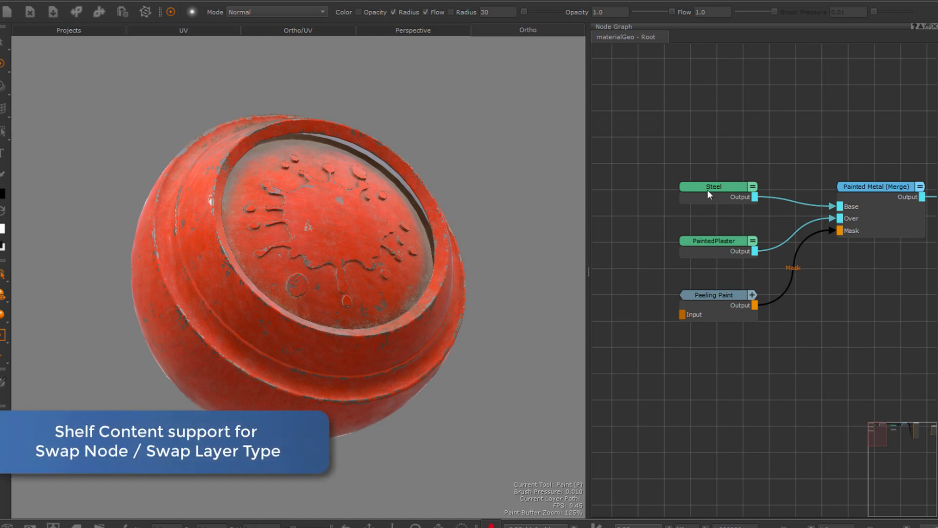
# Swap the PaintedPlaster node type for RustyMetal via the X hotkey.
pyautogui.press('x')
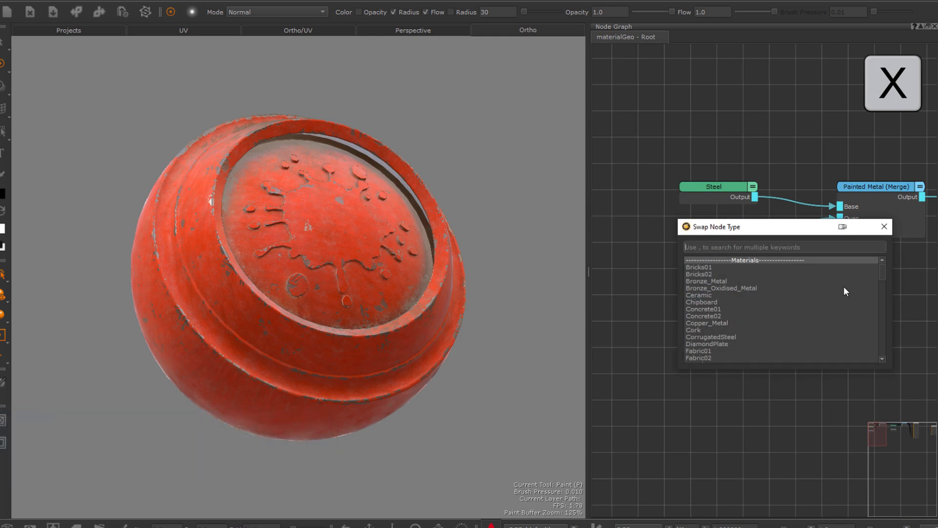
pyautogui.moveTo(885, 276)
pyautogui.mouseDown()
pyautogui.moveTo(880, 326)
pyautogui.moveTo(879, 263)
pyautogui.mouseUp()
pyautogui.write('ru')
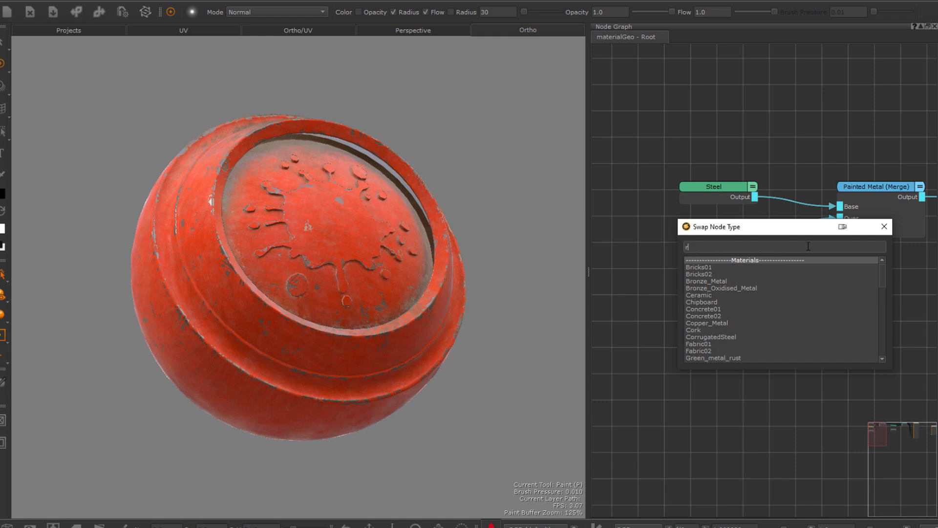
pyautogui.doubleClick(707, 274)
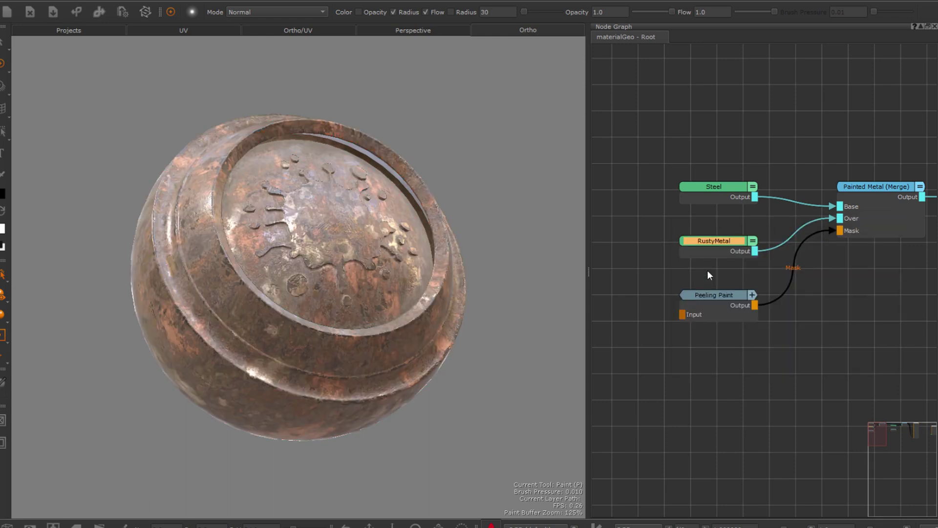
pyautogui.click(708, 305)
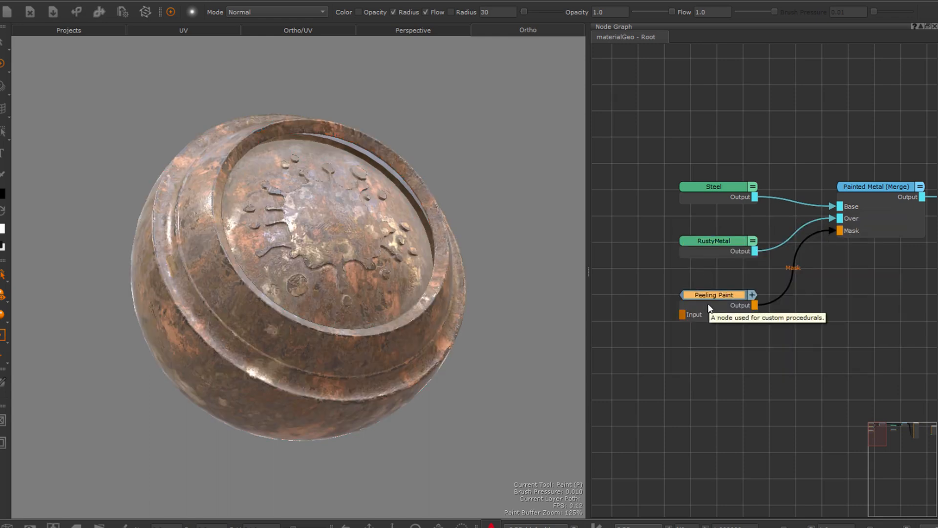
# Swap Peeling Paint for a Scratched Metal procedural and drop an HSV node between Base Color and Mud.
pyautogui.hotkey('ctrl', 'Tab')
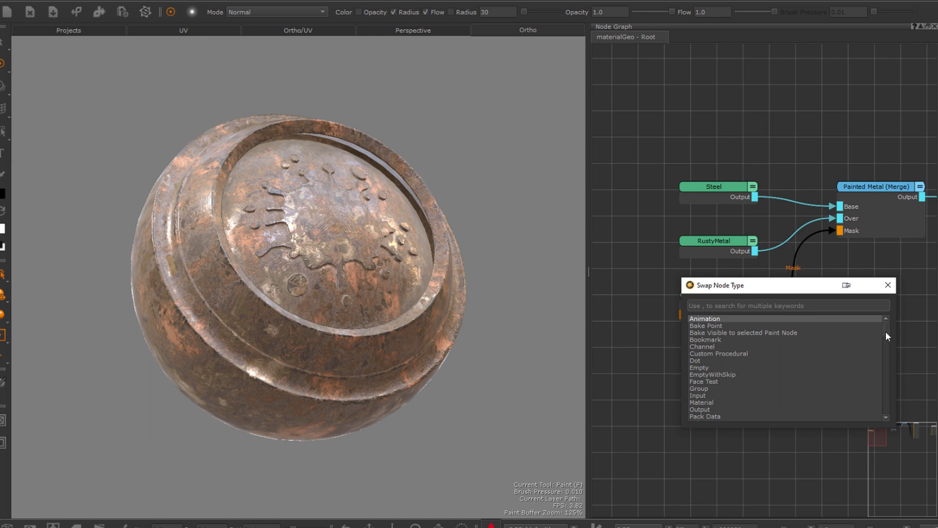
pyautogui.moveTo(886, 331); pyautogui.dragTo(887, 415)
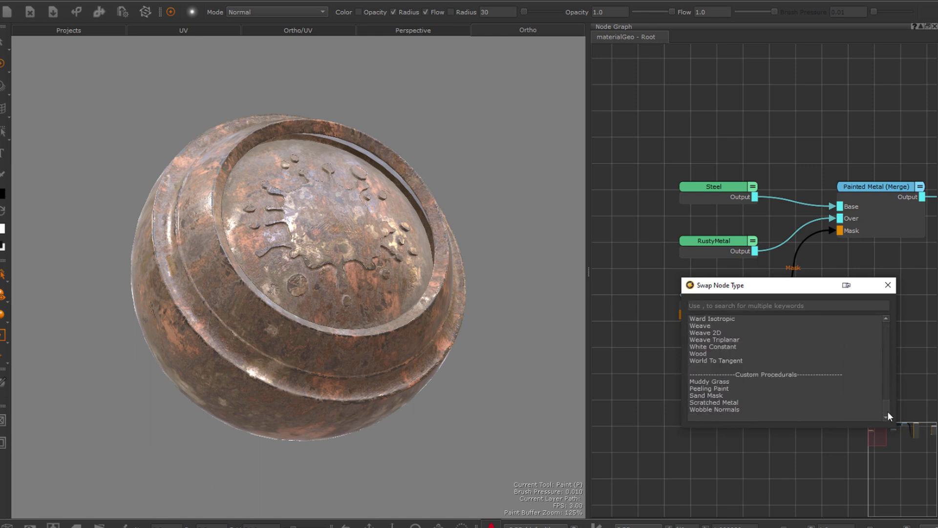
pyautogui.click(733, 403)
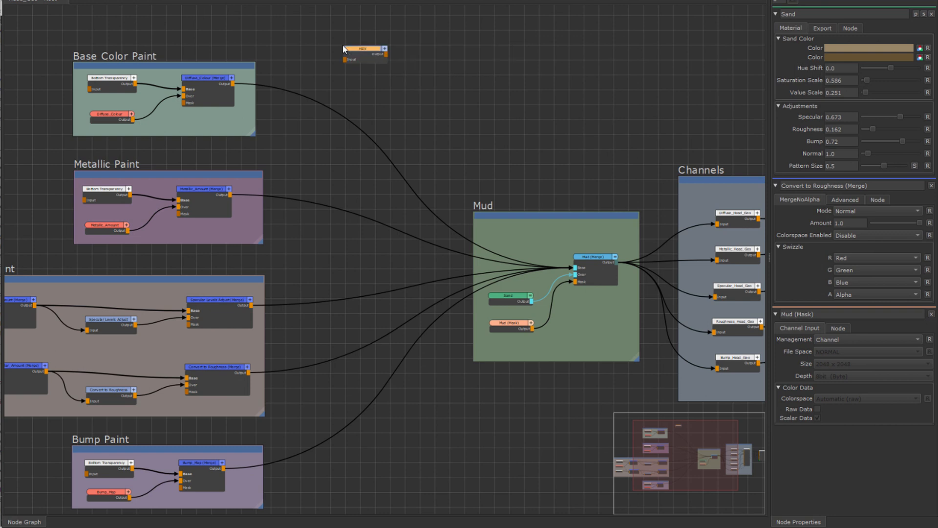
pyautogui.moveTo(344, 49); pyautogui.dragTo(346, 127)
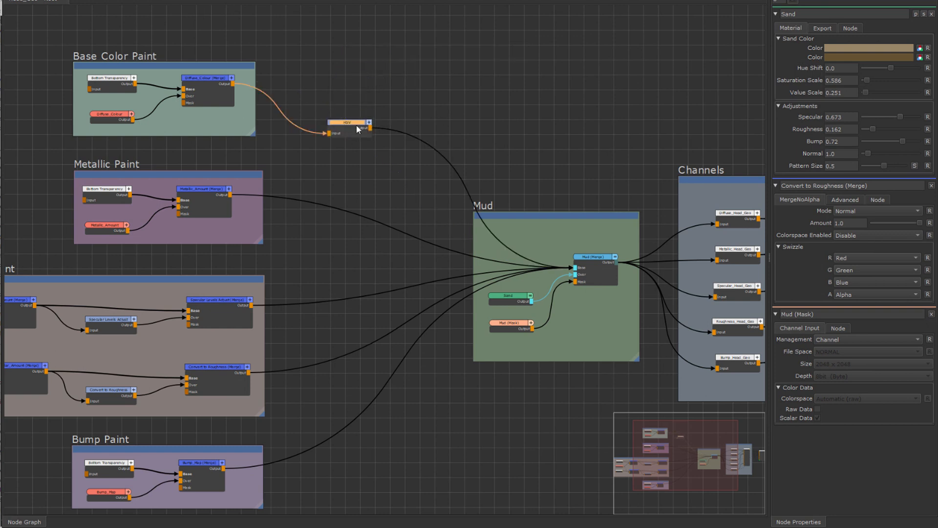
# Show the HSV1, Grade+ and Levels node properties each with a single click, then clear the selection.
pyautogui.doubleClick(358, 129)
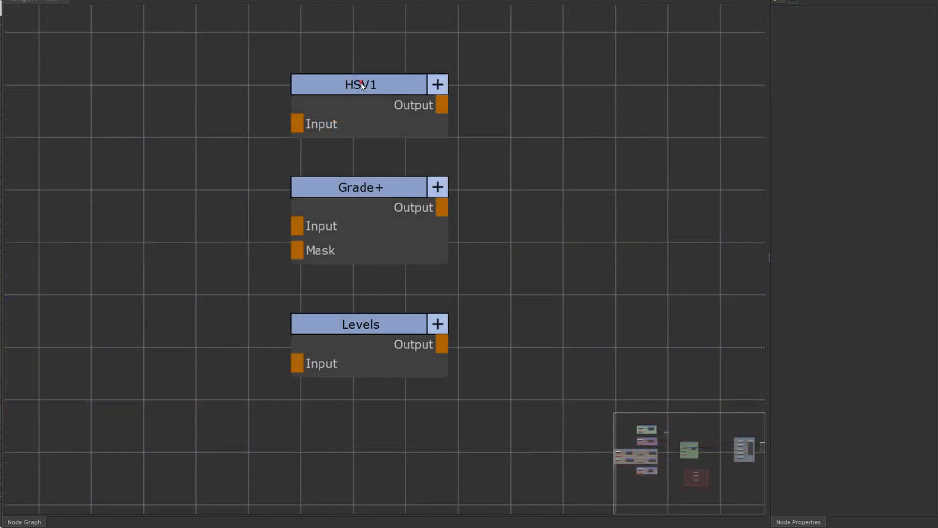
pyautogui.click(360, 84)
pyautogui.click(359, 188)
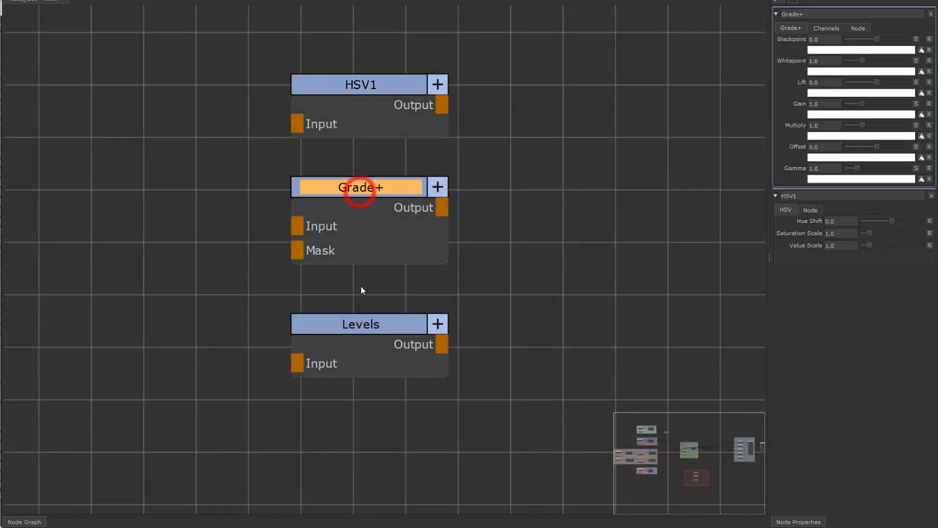
pyautogui.click(360, 327)
pyautogui.click(406, 424)
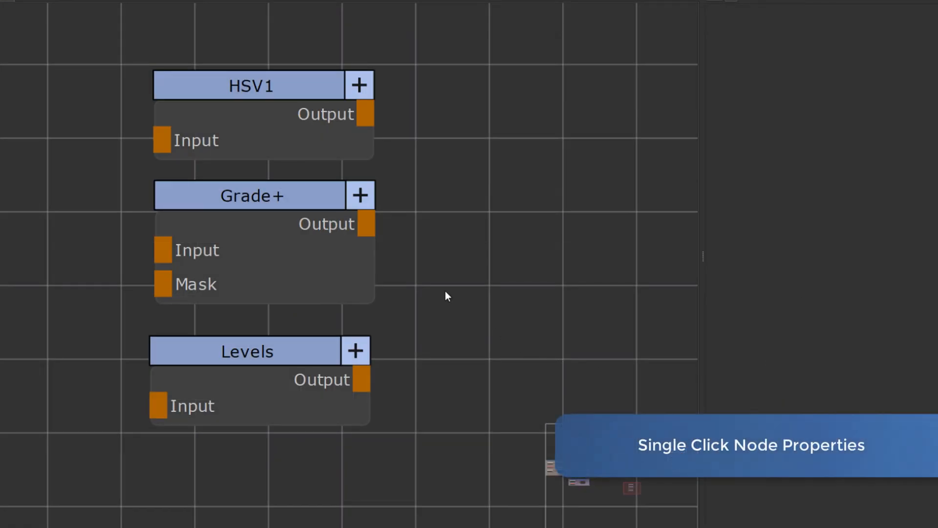
# Select HSV1 and Grade+ together, then bring up the Node Graph preferences with Single Click Node Properties.
pyautogui.click(300, 116)
pyautogui.click(291, 210)
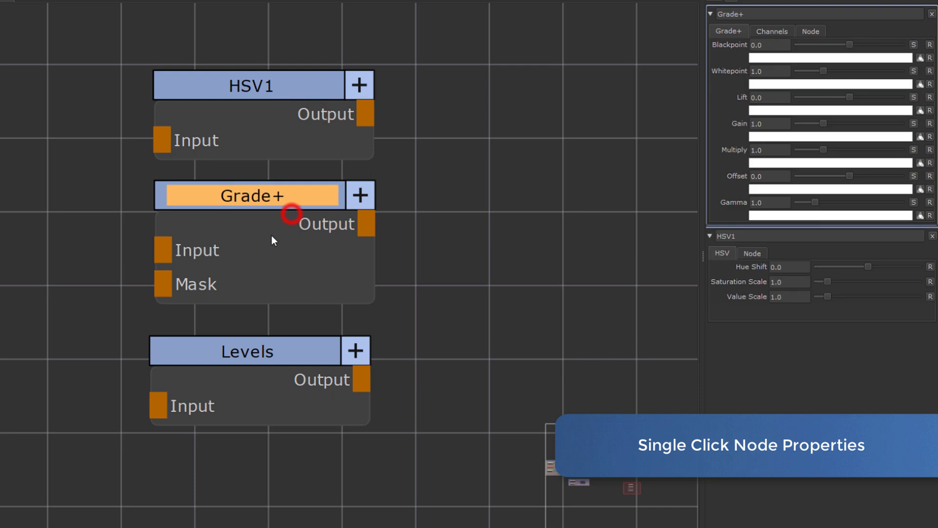
pyautogui.moveTo(17, 43)
pyautogui.mouseDown()
pyautogui.moveTo(376, 284)
pyautogui.moveTo(458, 327)
pyautogui.mouseUp()
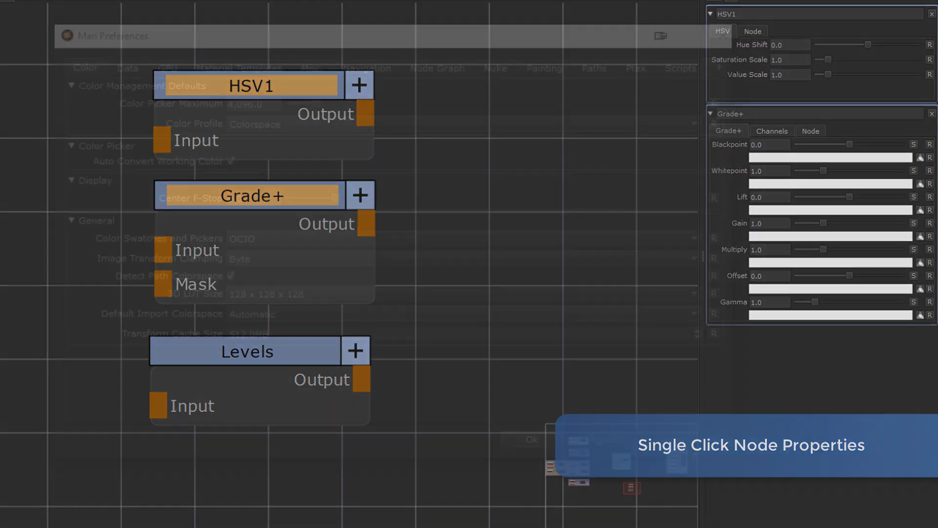
pyautogui.click(719, 68)
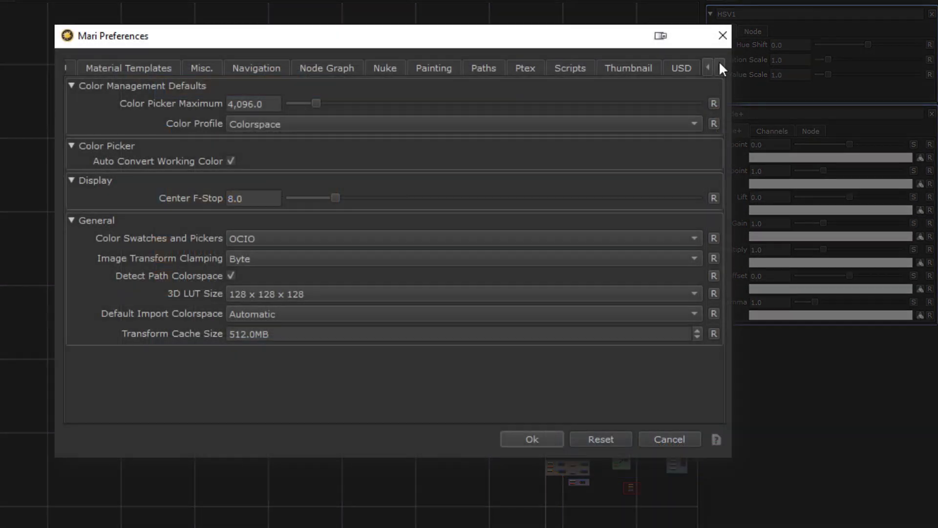
pyautogui.click(345, 68)
pyautogui.moveTo(718, 153); pyautogui.dragTo(715, 328)
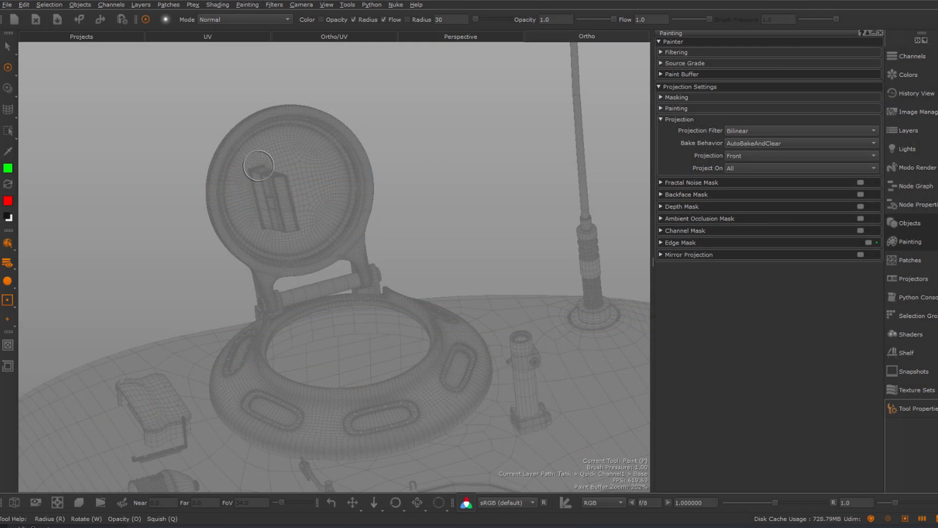
# Paint the top of the hatch dome green and a red band across its middle.
pyautogui.moveTo(250, 157)
pyautogui.mouseDown()
pyautogui.moveTo(253, 129)
pyautogui.moveTo(351, 136)
pyautogui.mouseUp()
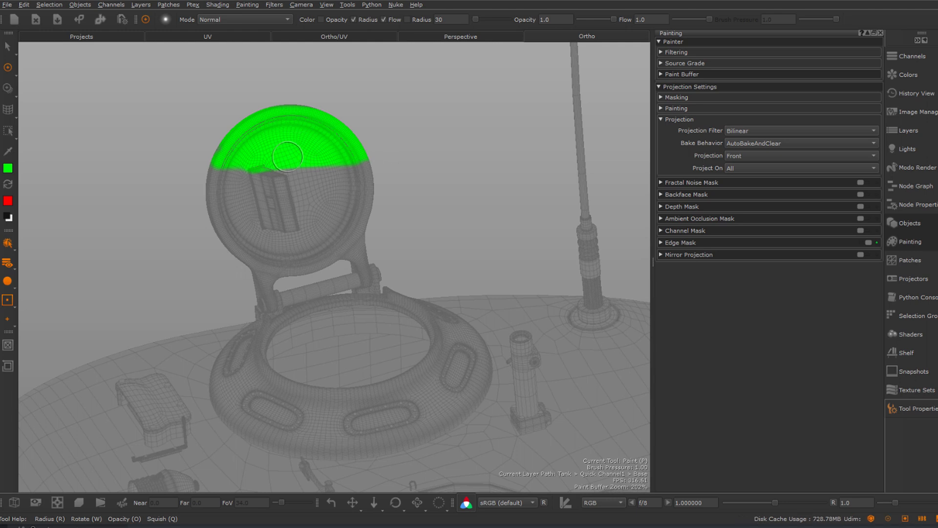
pyautogui.moveTo(279, 165)
pyautogui.keyDown('alt'); pyautogui.mouseDown()
pyautogui.moveTo(284, 153)
pyautogui.moveTo(535, 171)
pyautogui.moveTo(251, 157)
pyautogui.moveTo(377, 176)
pyautogui.mouseUp(); pyautogui.keyUp('alt')
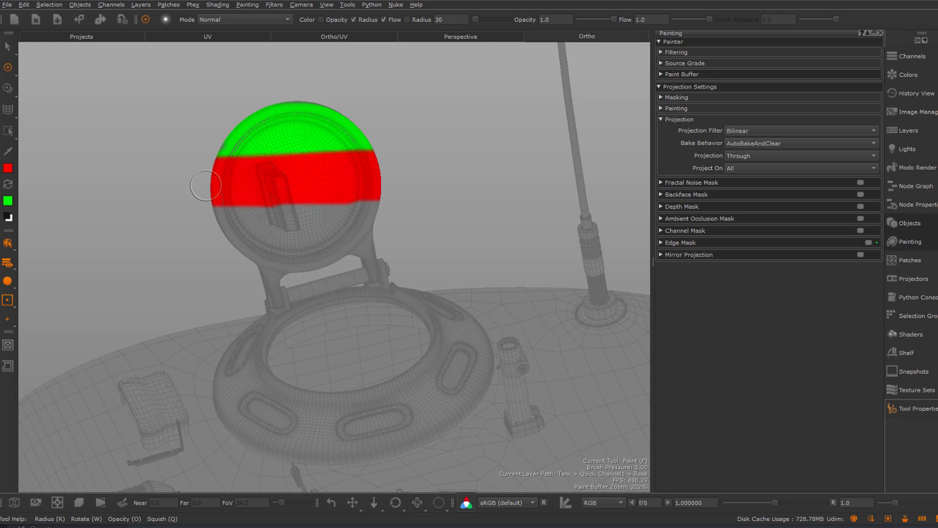
pyautogui.moveTo(220, 183)
pyautogui.keyDown('alt'); pyautogui.mouseDown()
pyautogui.moveTo(562, 203)
pyautogui.moveTo(446, 207)
pyautogui.moveTo(224, 191)
pyautogui.mouseUp(); pyautogui.keyUp('alt')
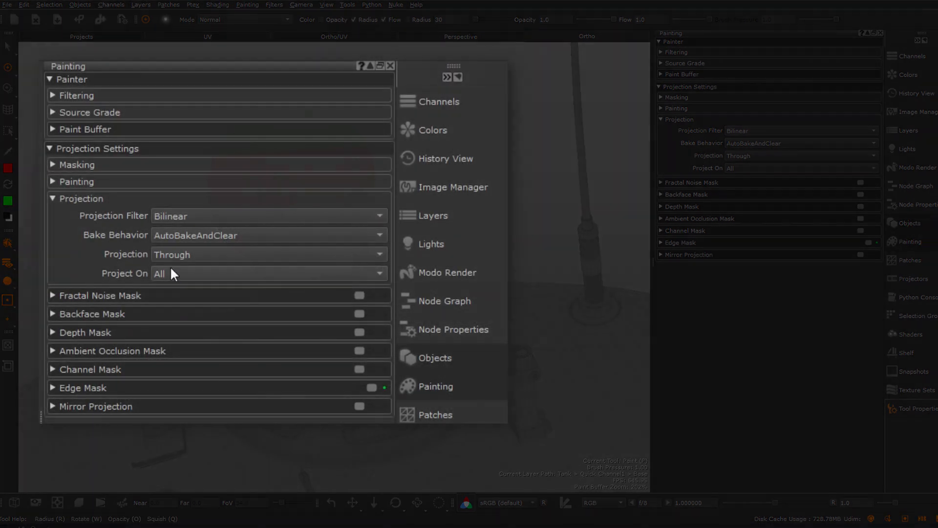
# Switch the Painting palette projection mode to Front and then to Through.
pyautogui.click(173, 250)
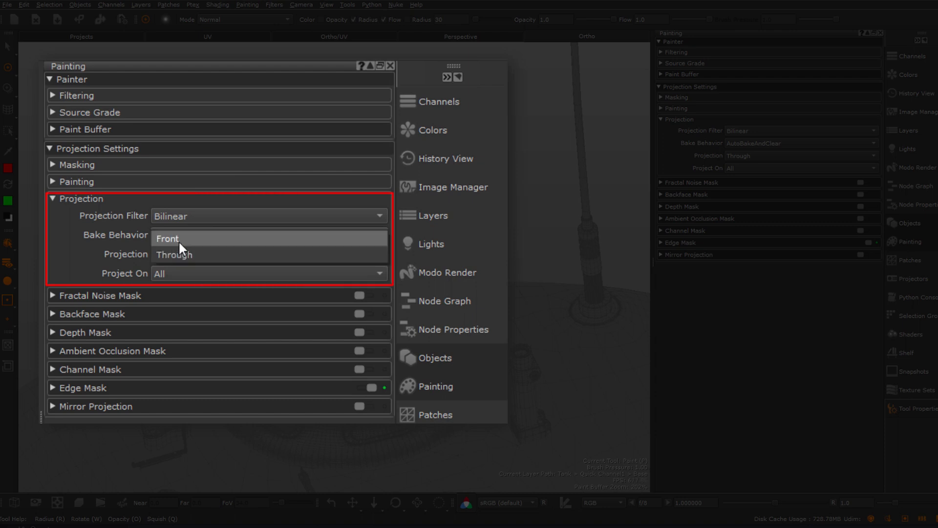
pyautogui.click(178, 241)
pyautogui.click(182, 253)
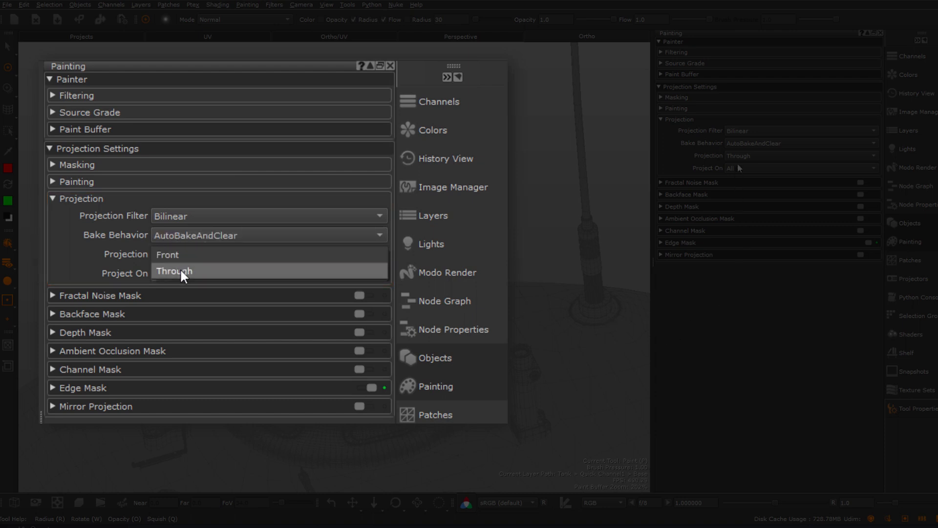
pyautogui.click(181, 270)
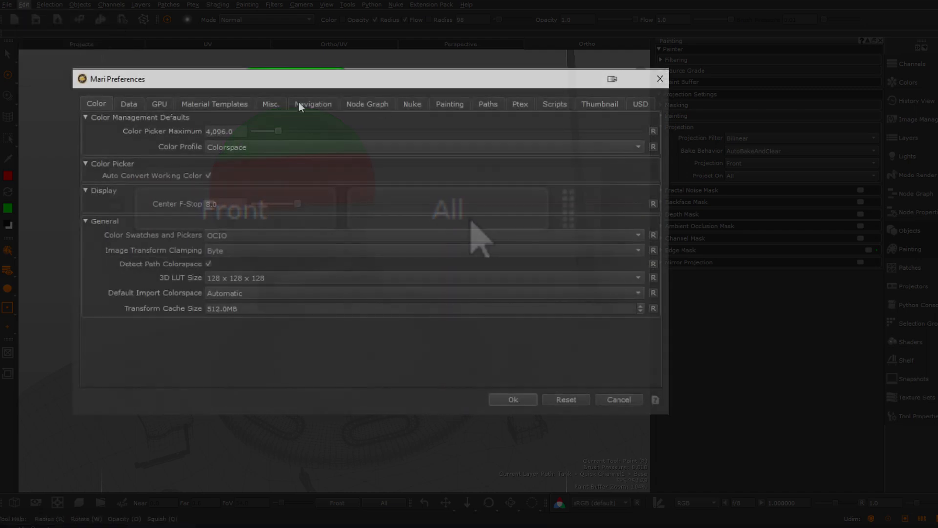
# Enable Show Projection Mode and Target in a Projection (Custom) toolbar and float it.
pyautogui.click(446, 104)
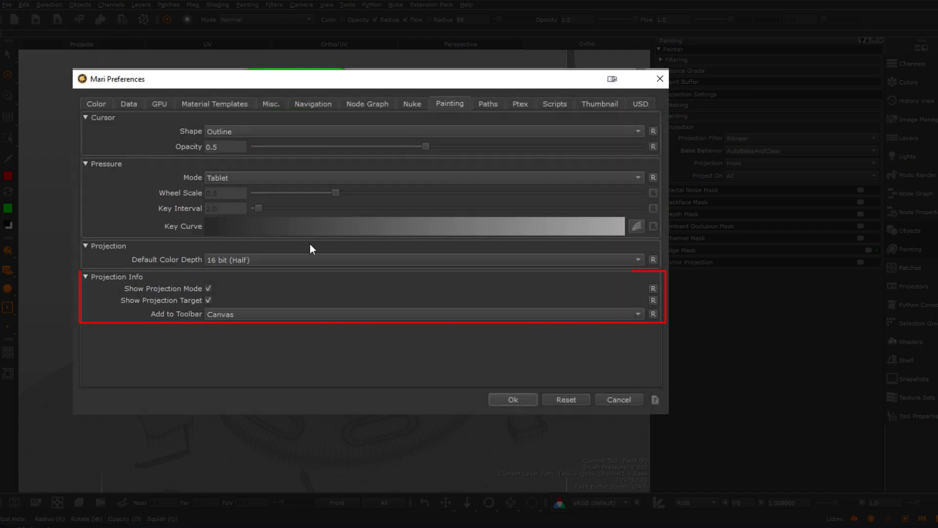
pyautogui.click(208, 288)
pyautogui.click(207, 300)
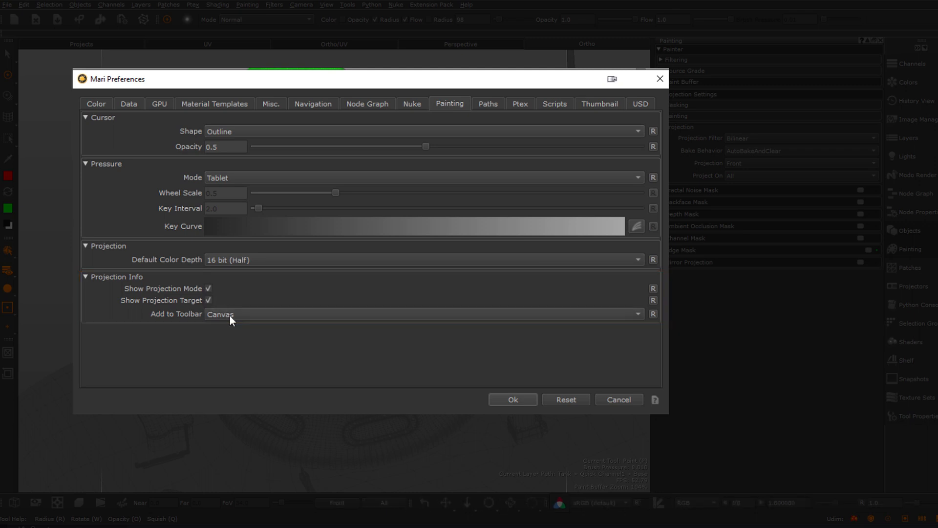
pyautogui.click(230, 316)
pyautogui.click(233, 303)
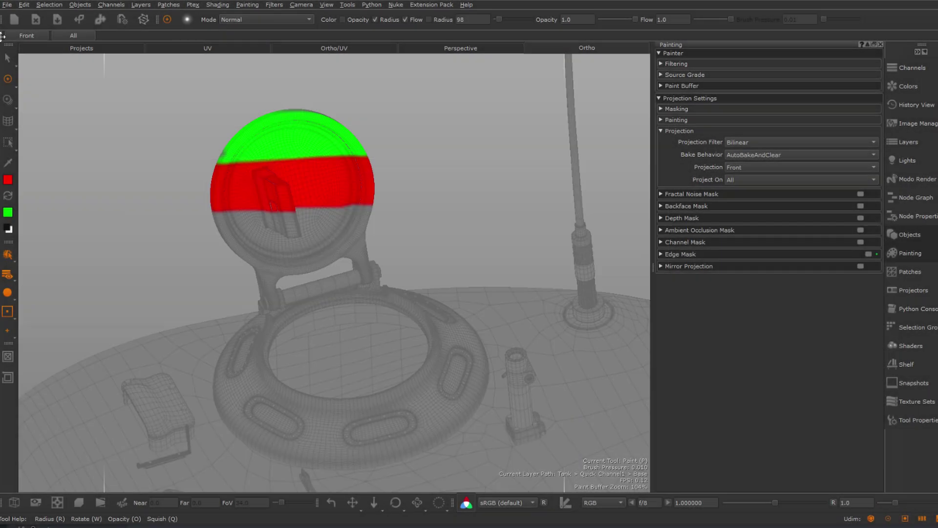
pyautogui.moveTo(2, 35)
pyautogui.mouseDown()
pyautogui.moveTo(691, 179)
pyautogui.moveTo(493, 506)
pyautogui.mouseUp()
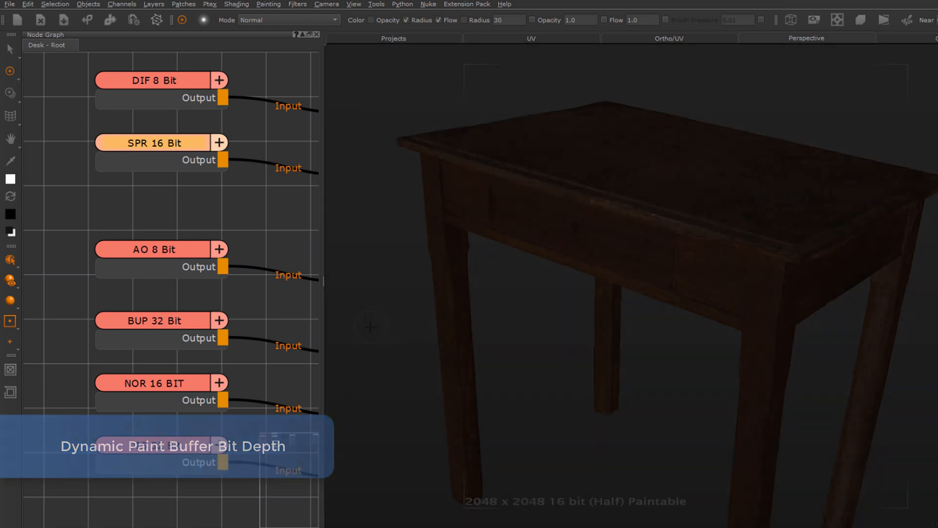
# Select the DIF, BUP, SPR, NOR and DIS channel nodes in turn, watching buffer depth switch among 8, 16 and 32 bit.
pyautogui.click(18, 142)
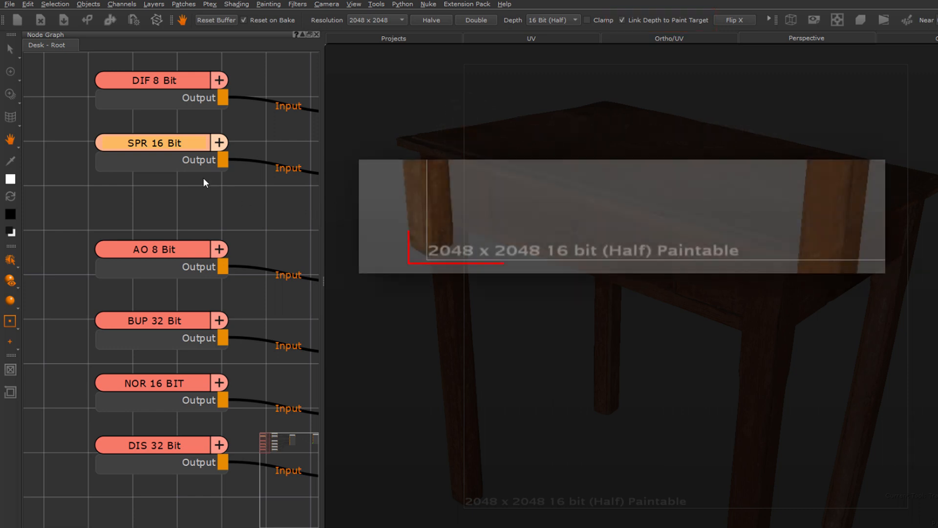
pyautogui.click(166, 97)
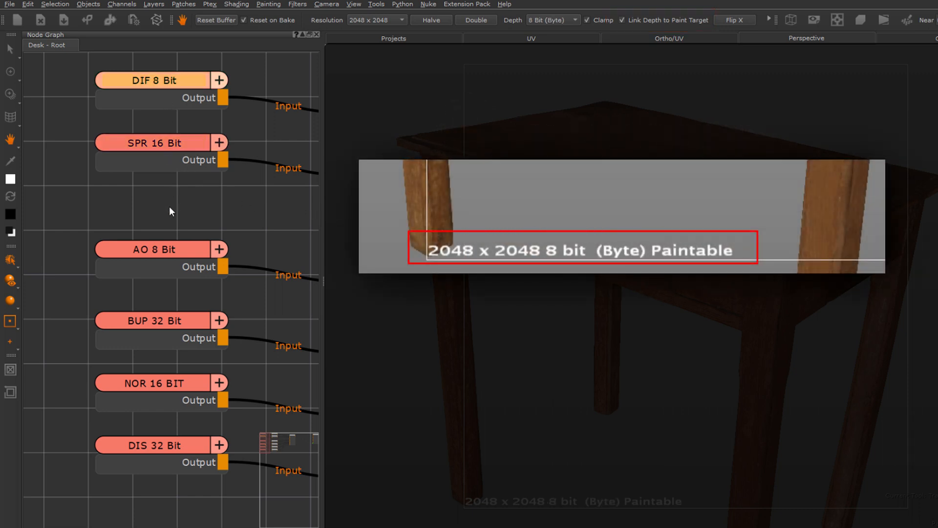
pyautogui.click(174, 323)
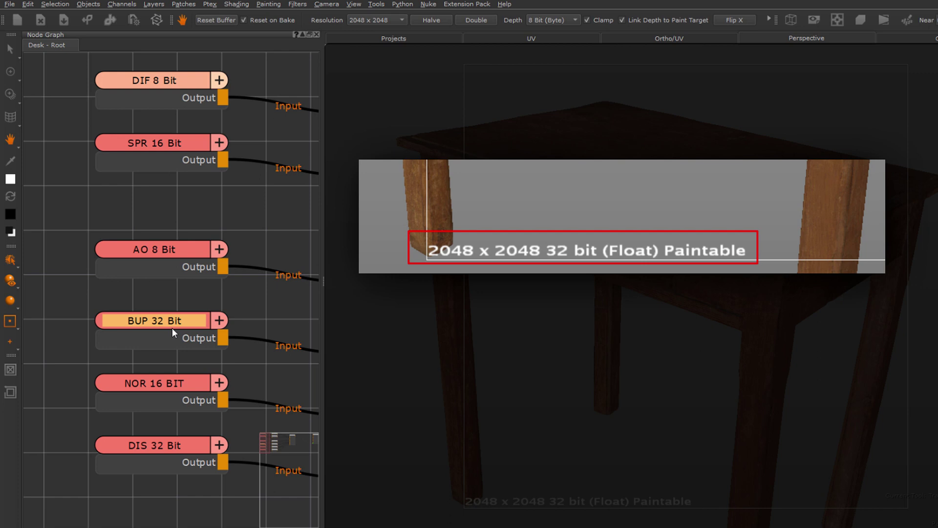
pyautogui.click(170, 152)
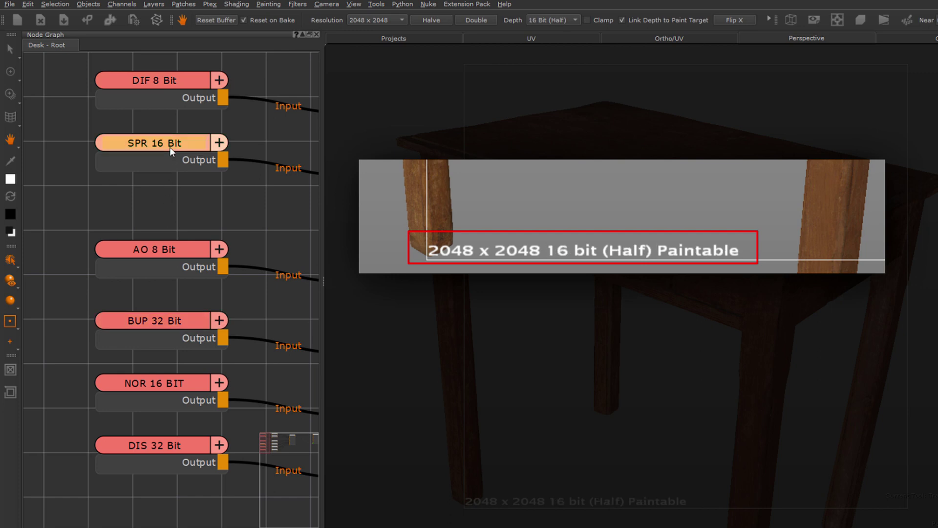
pyautogui.click(159, 392)
pyautogui.click(173, 450)
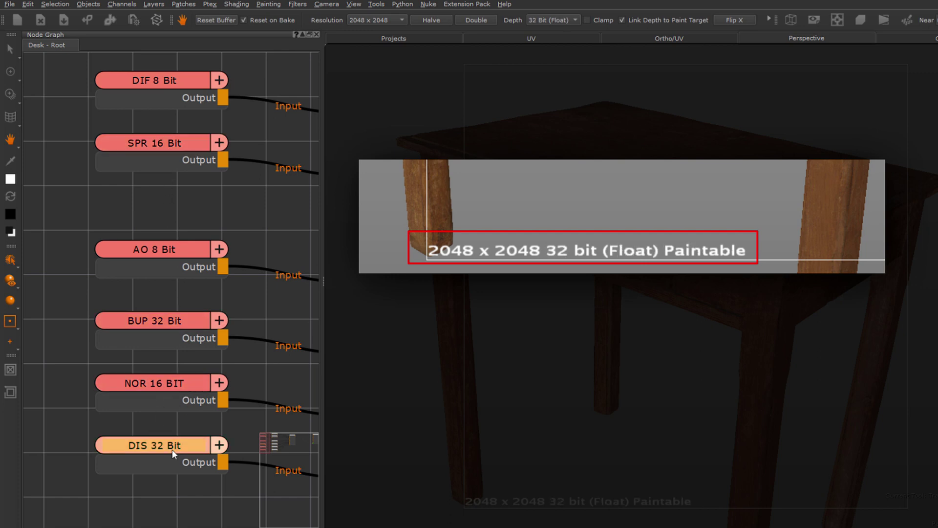
pyautogui.click(171, 326)
pyautogui.click(169, 154)
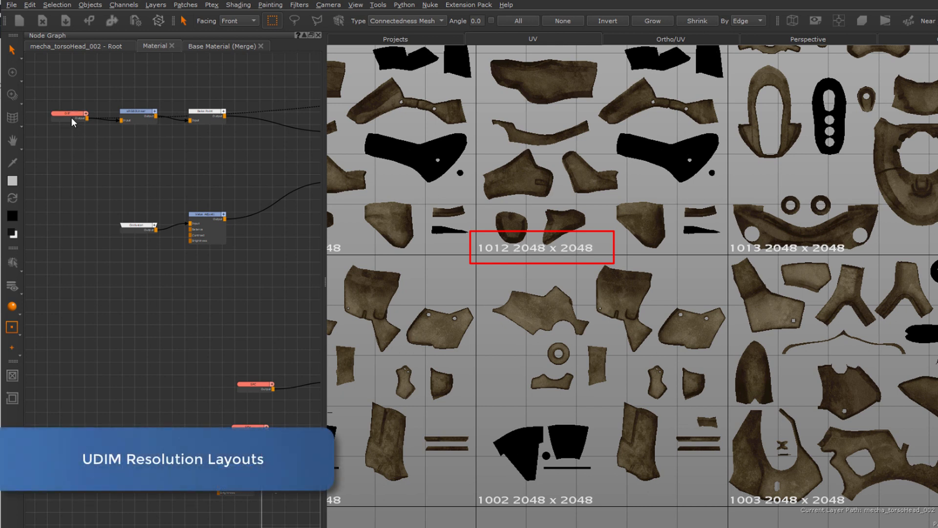
# Save the DIF node's patch resolution layout via Patches > Resize Selected.
pyautogui.click(72, 116)
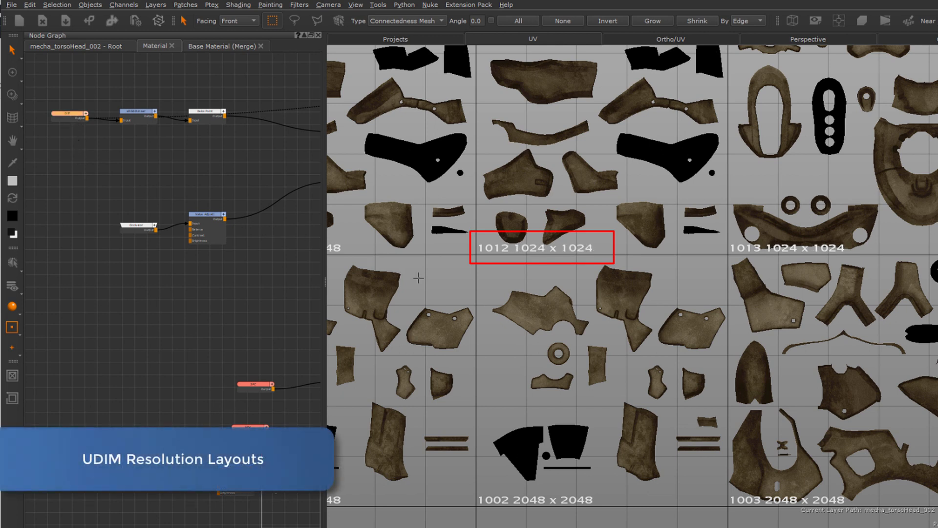
pyautogui.click(185, 5)
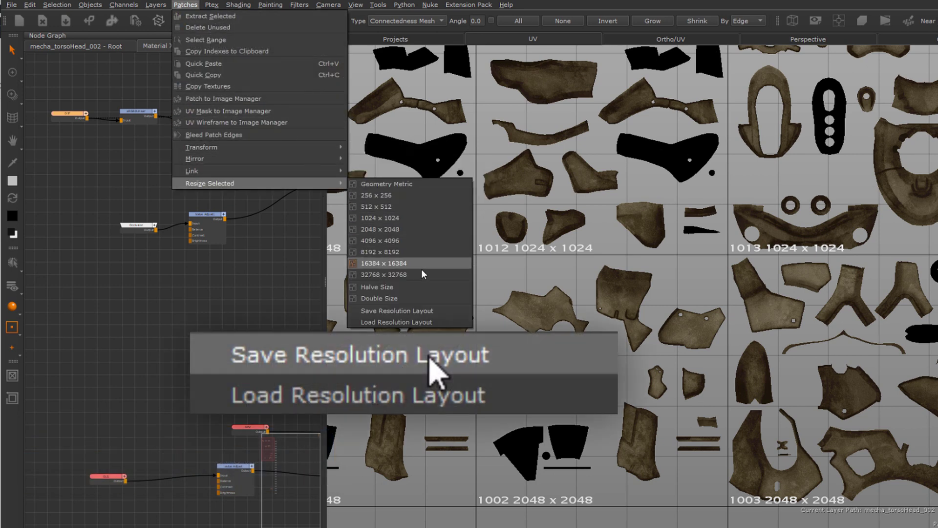
pyautogui.click(412, 309)
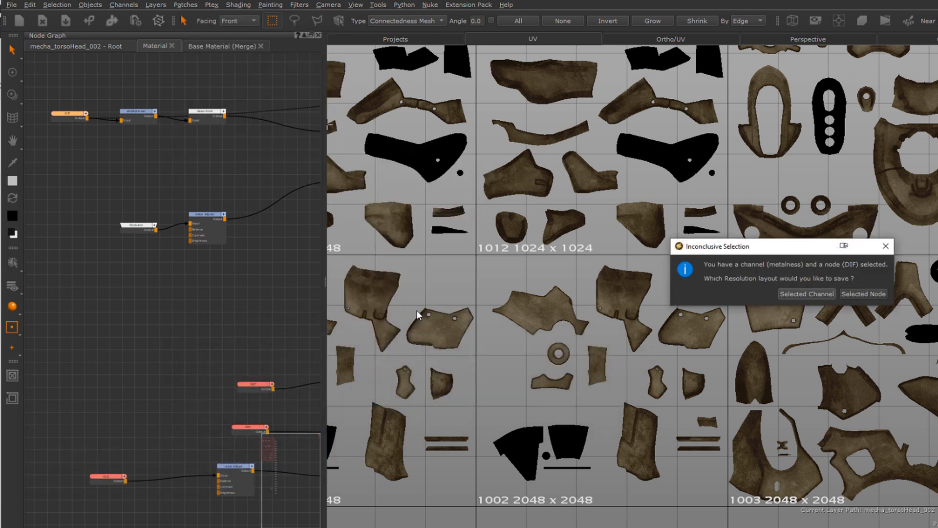
pyautogui.click(870, 294)
# Load the saved layout onto the GLS channel, making tiles 1012 and 1013 1024 x 1024.
pyautogui.click(110, 477)
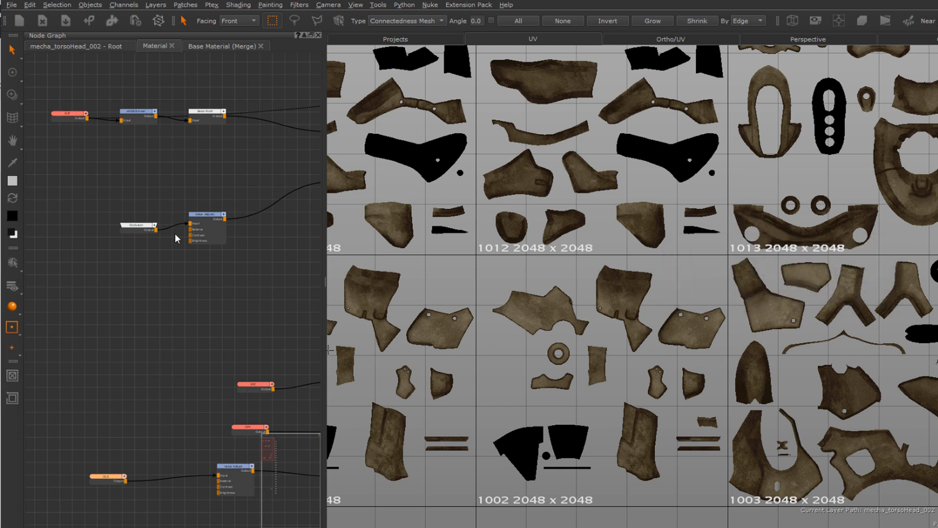
pyautogui.click(185, 4)
pyautogui.click(404, 320)
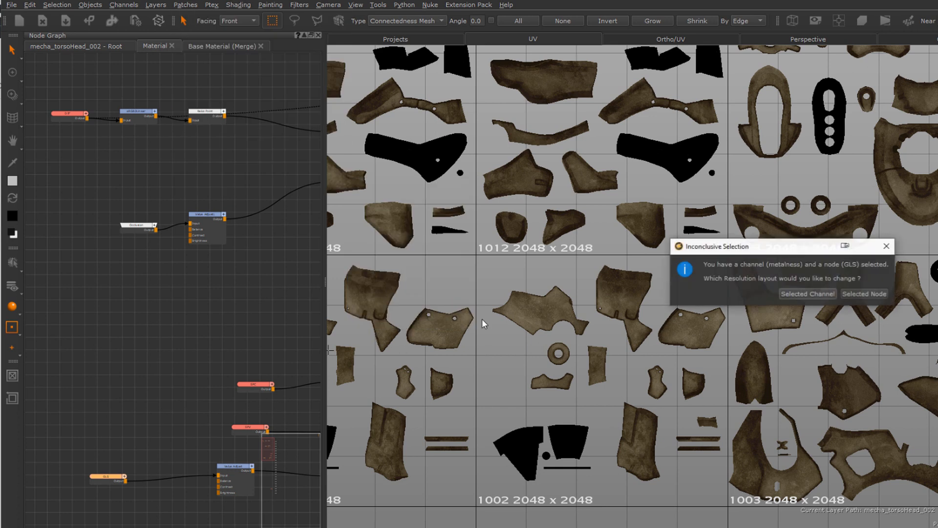
pyautogui.click(864, 294)
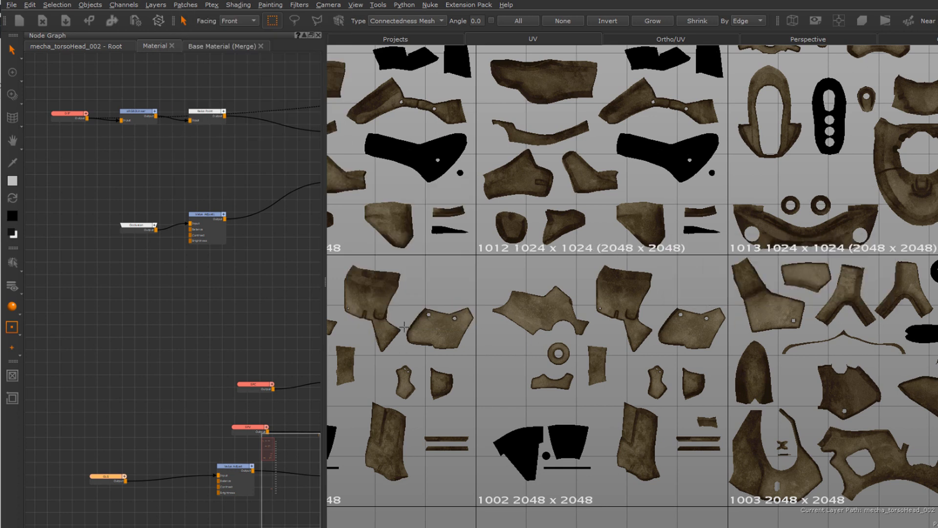
pyautogui.click(61, 116)
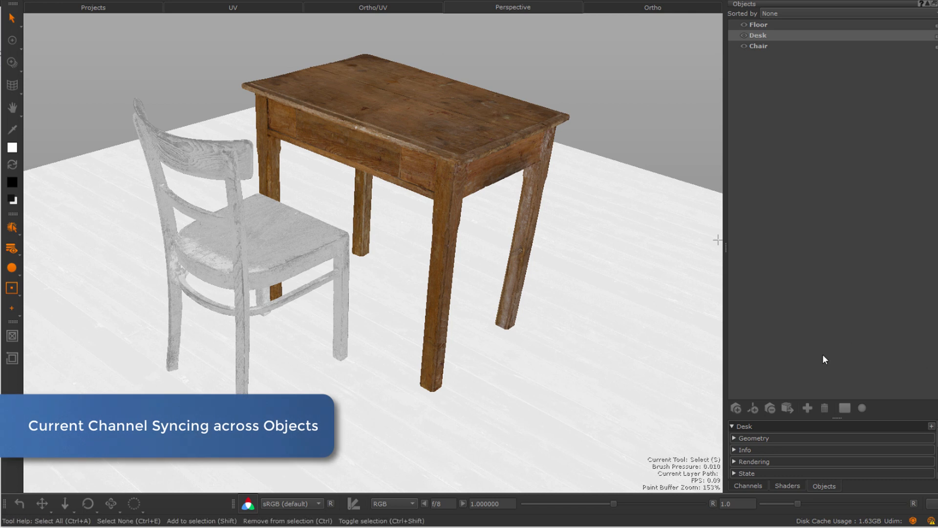
# Sync the DIF channel selection across all objects from the Channels list.
pyautogui.click(748, 485)
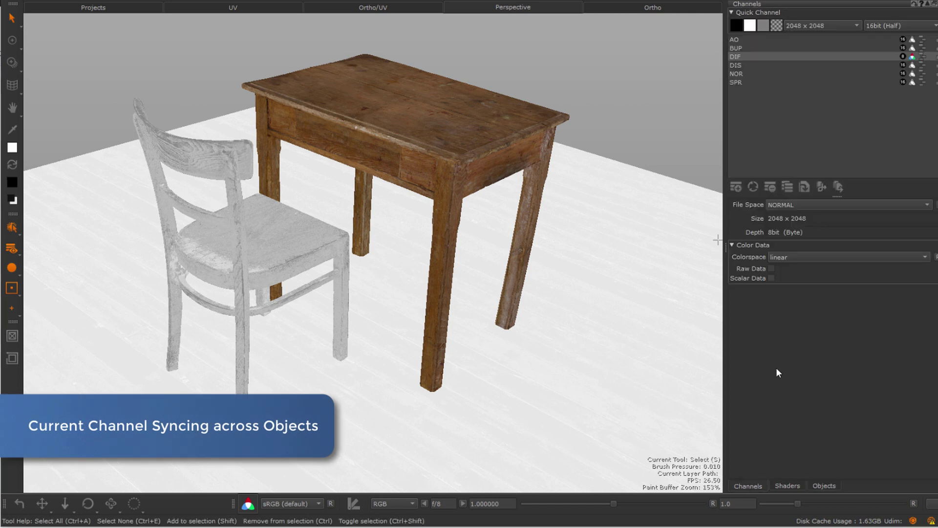
pyautogui.click(740, 57)
pyautogui.rightClick(739, 57)
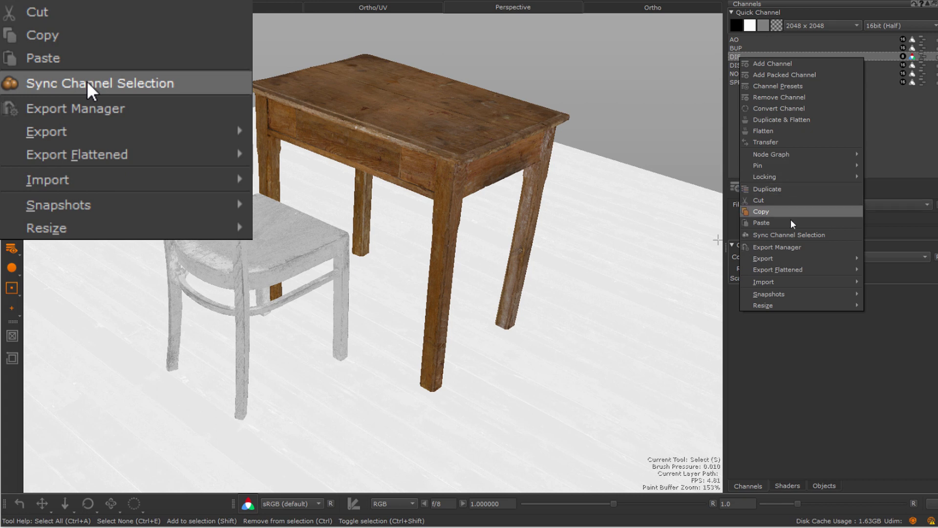
pyautogui.click(790, 234)
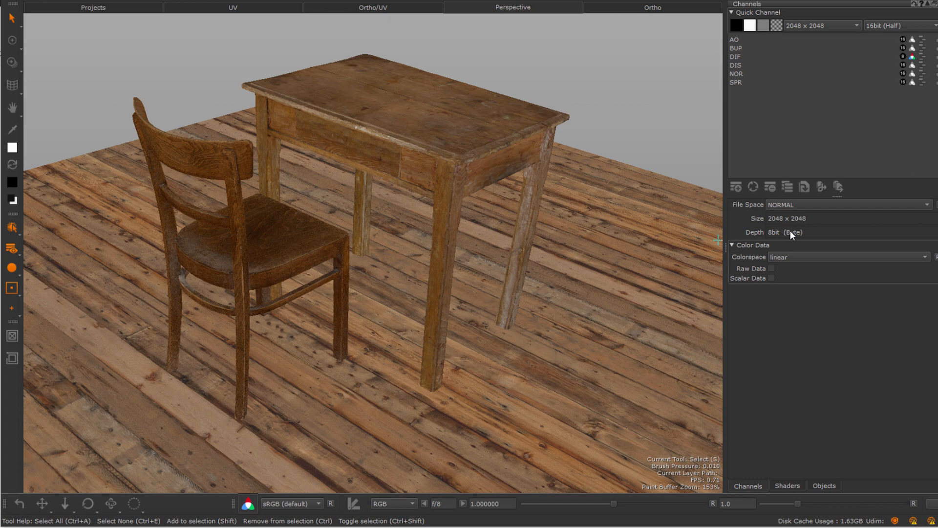
# Sync the Unreal Advanced shader across all objects from the Shaders list.
pyautogui.click(781, 61)
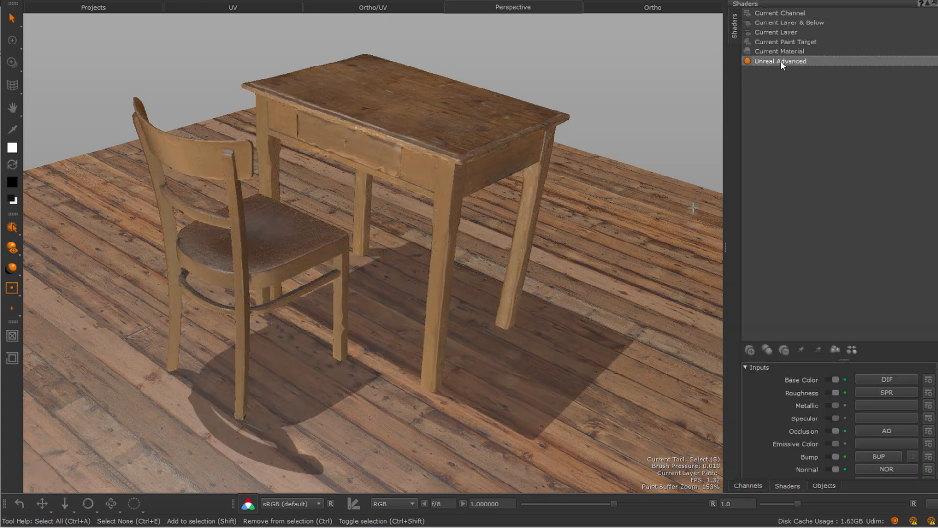
pyautogui.rightClick(780, 61)
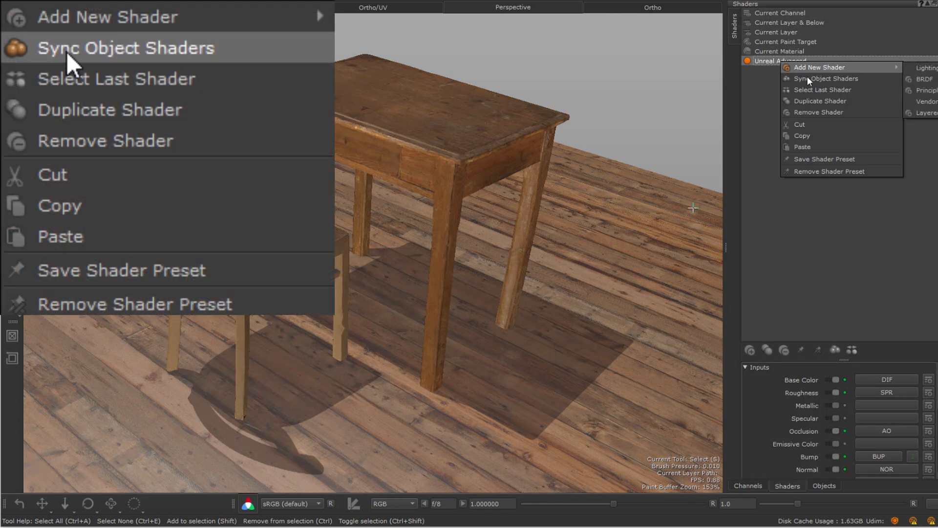
pyautogui.click(810, 80)
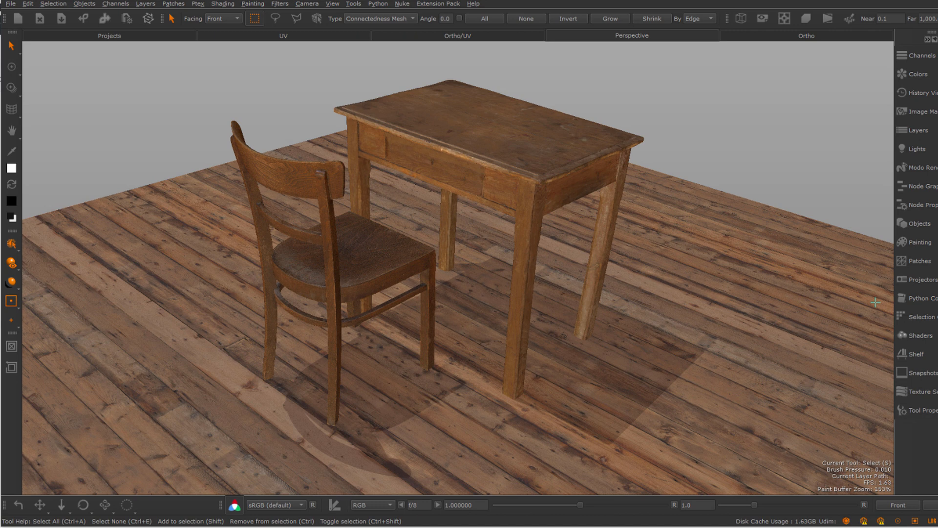
# Screenshot all channels via the View menu, then view the saved AO.tga image.
pyautogui.click(330, 4)
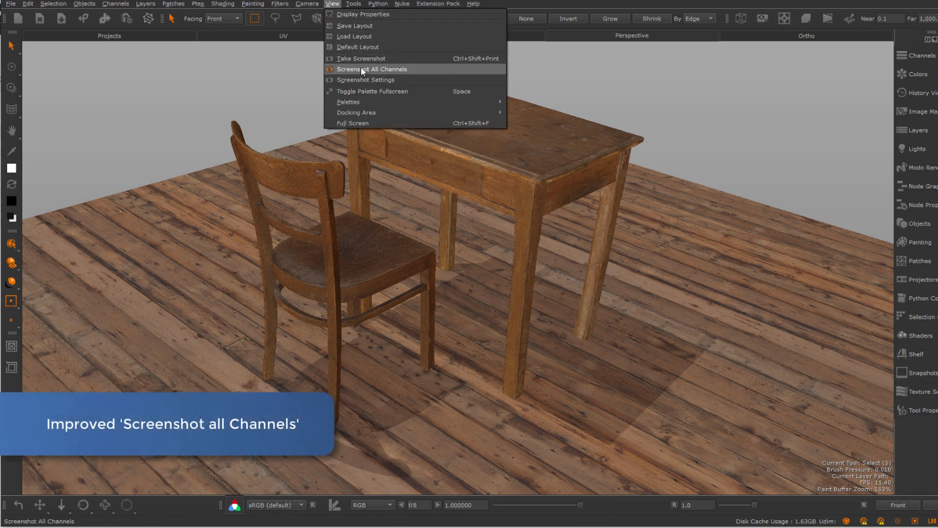
pyautogui.click(361, 69)
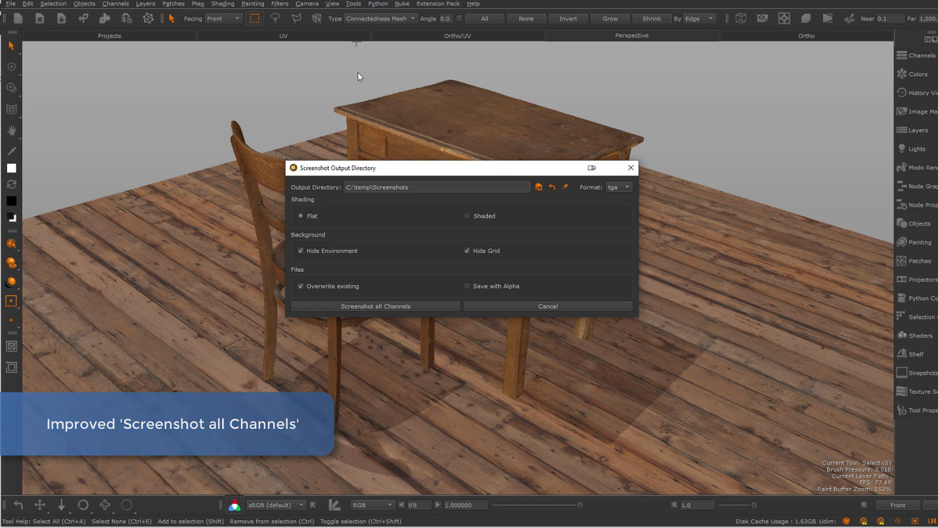
pyautogui.click(380, 306)
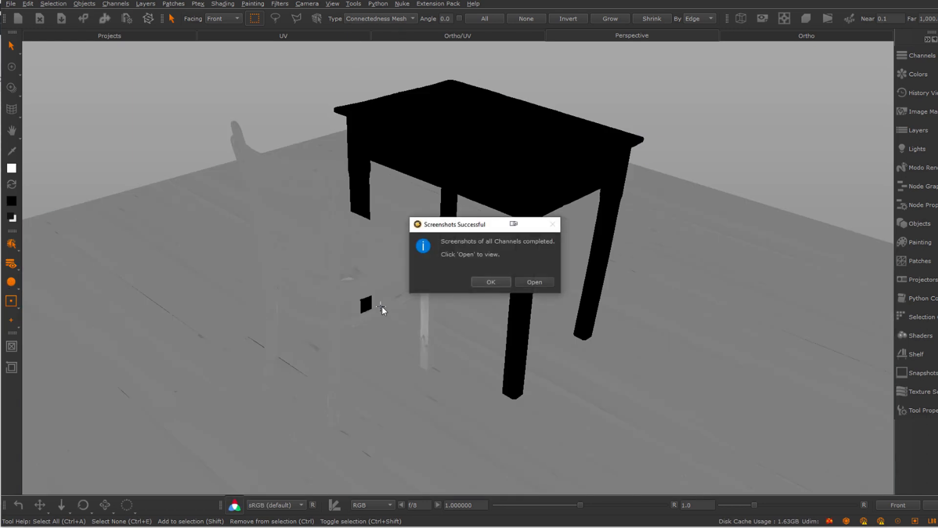
pyautogui.click(531, 284)
pyautogui.doubleClick(425, 142)
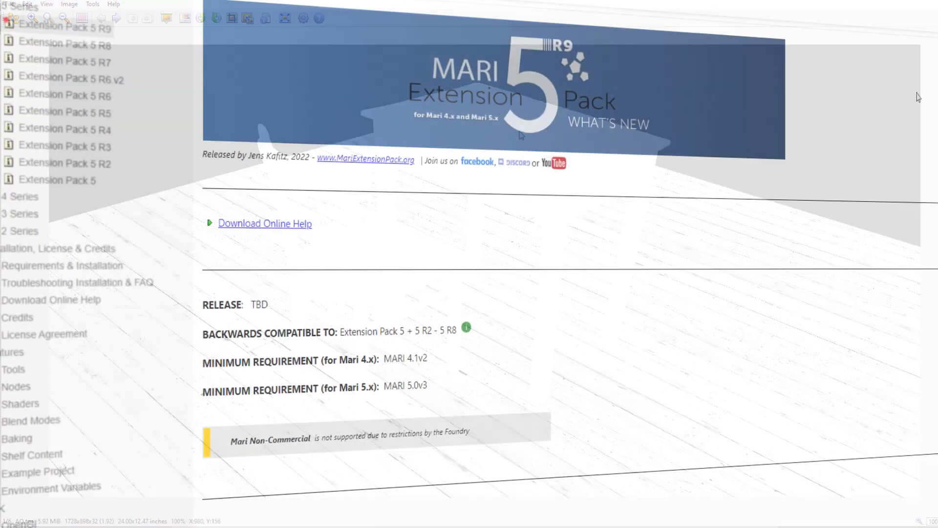
pyautogui.scroll(-5, 918, 98)
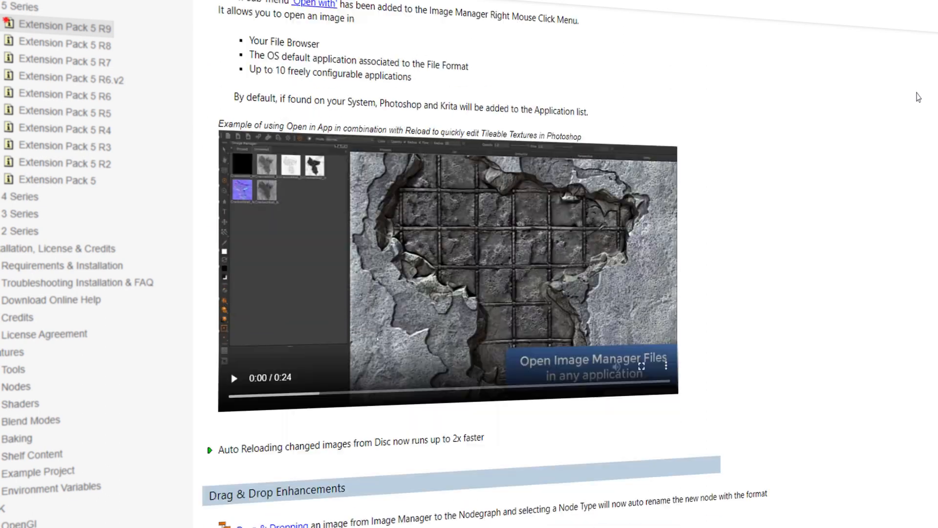
pyautogui.scroll(-5, 917, 97)
pyautogui.scroll(-5, 917, 98)
pyautogui.scroll(-5, 917, 98)
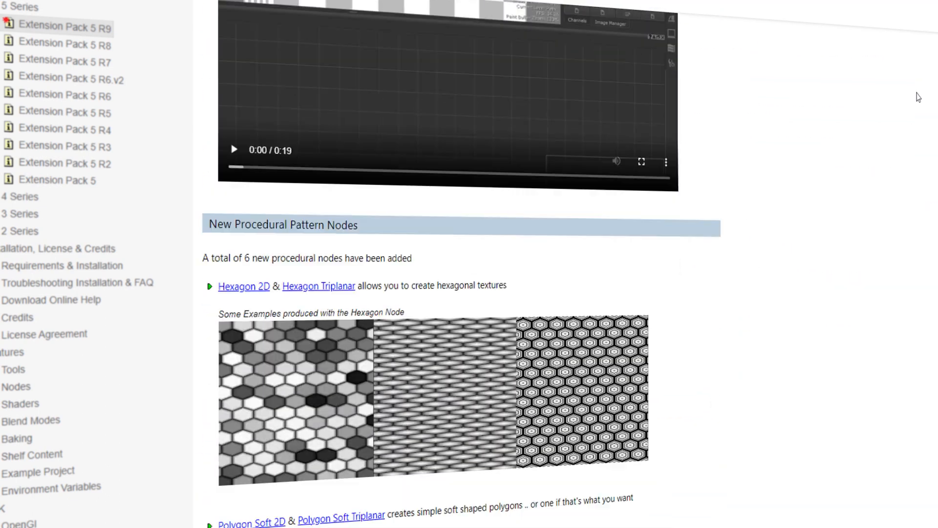